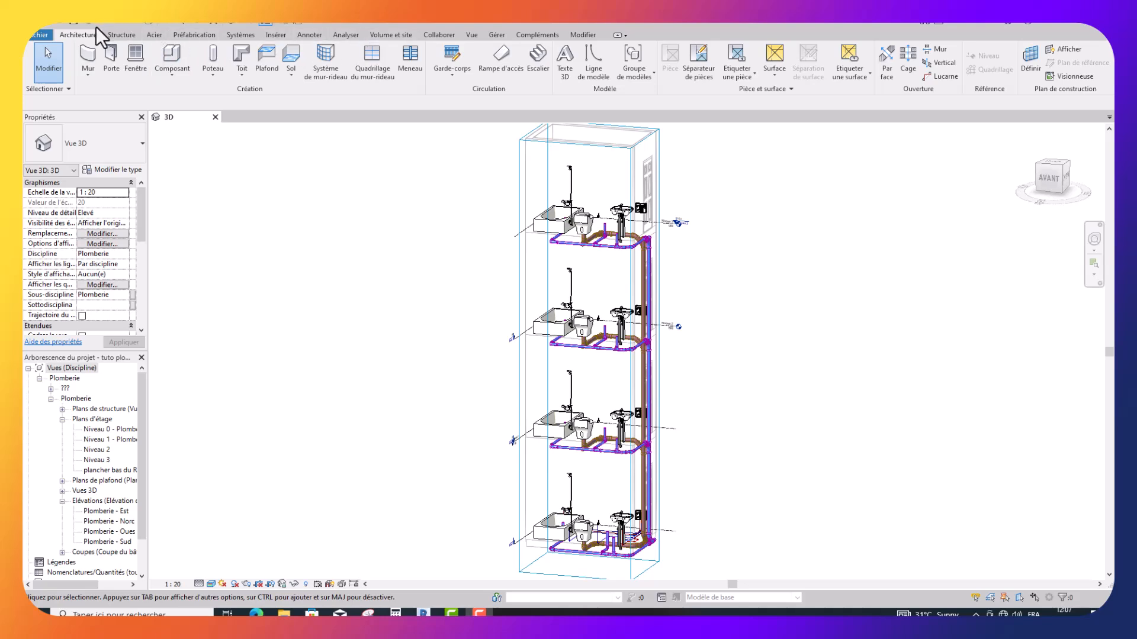
Open the family file collier famille.rfa from its desktop folder, then load it into the project and close the family.
left_click(41, 35)
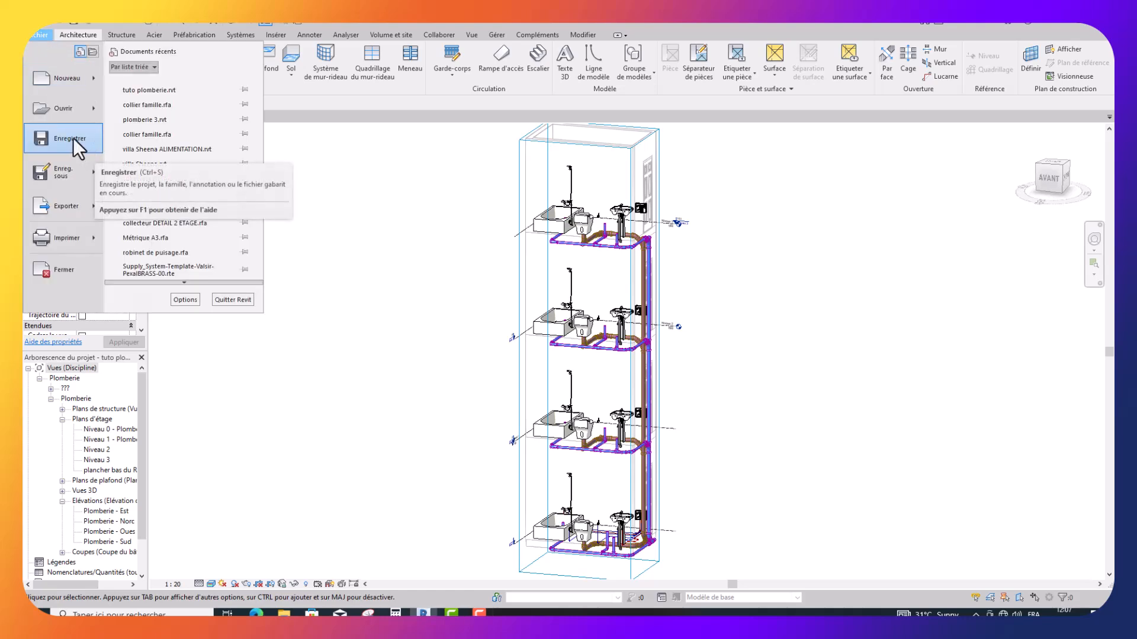
left_click(71, 104)
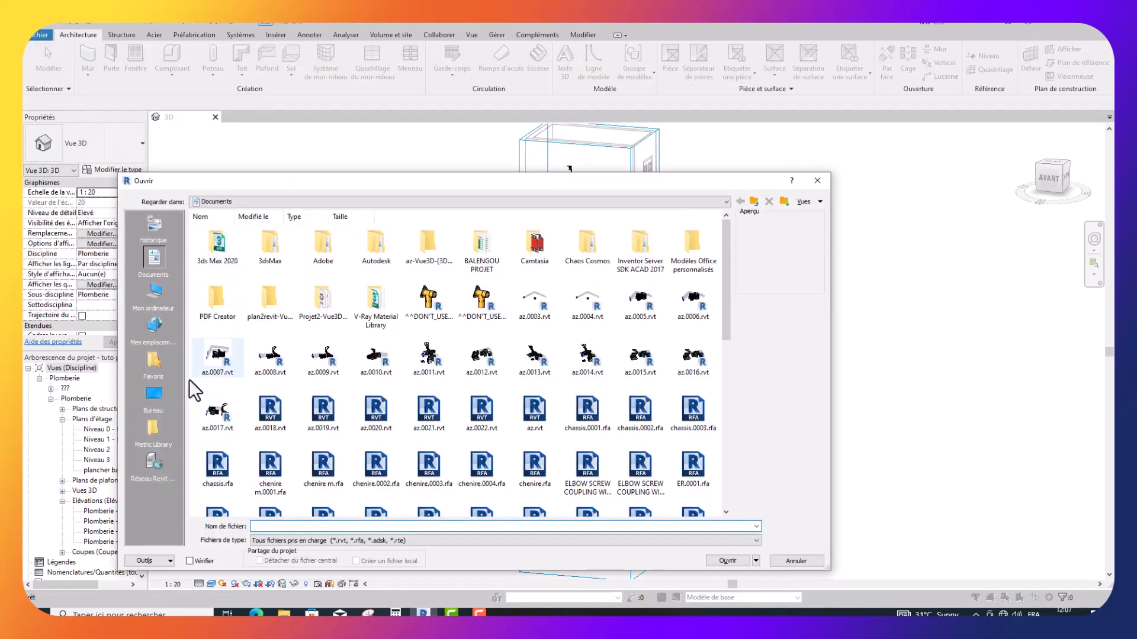
left_click(155, 394)
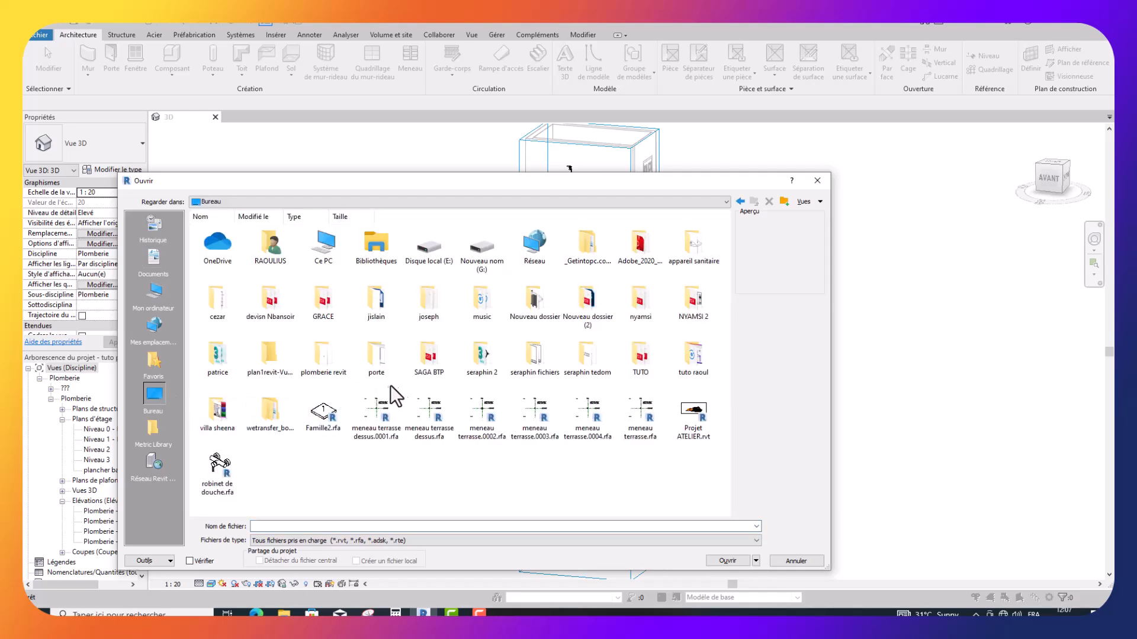
double_click(425, 305)
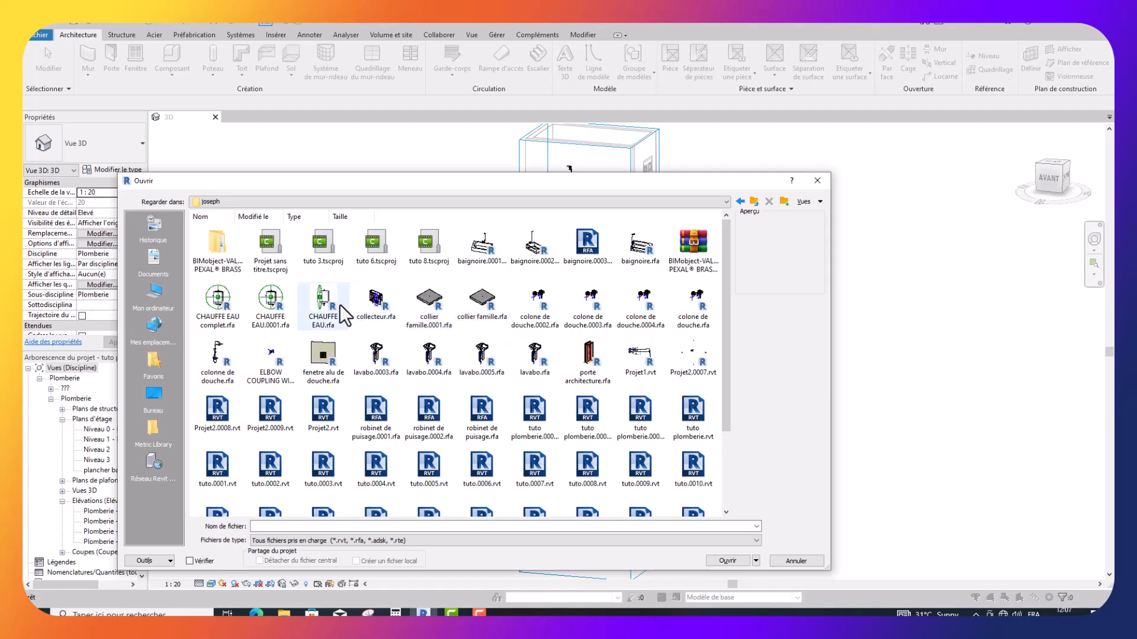
left_click(481, 307)
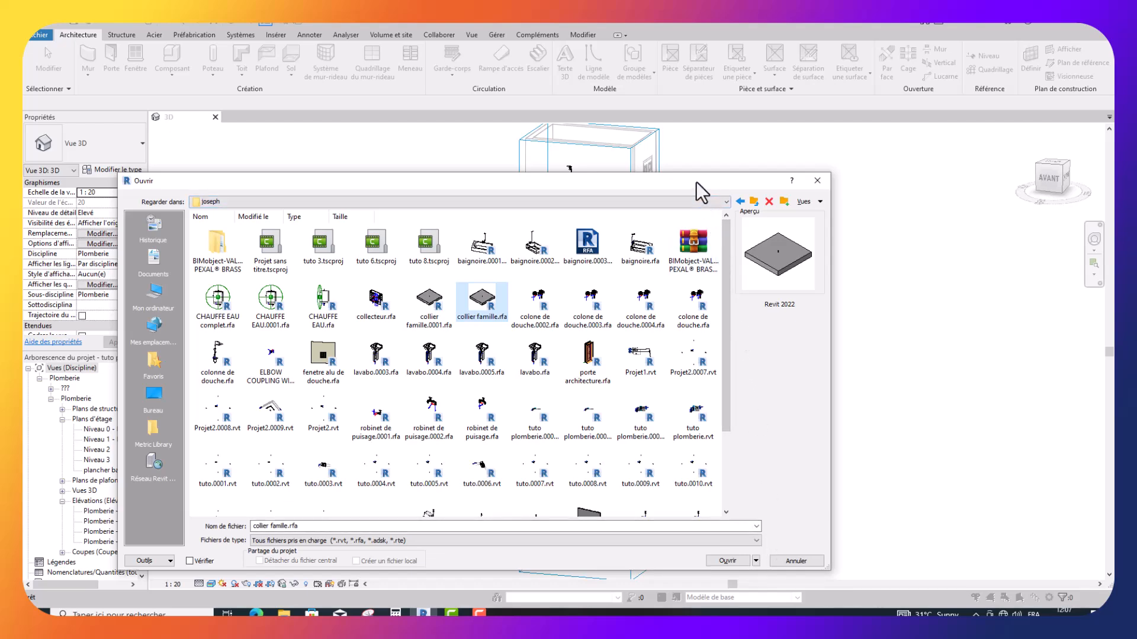
left_click_drag(698, 187, 673, 145)
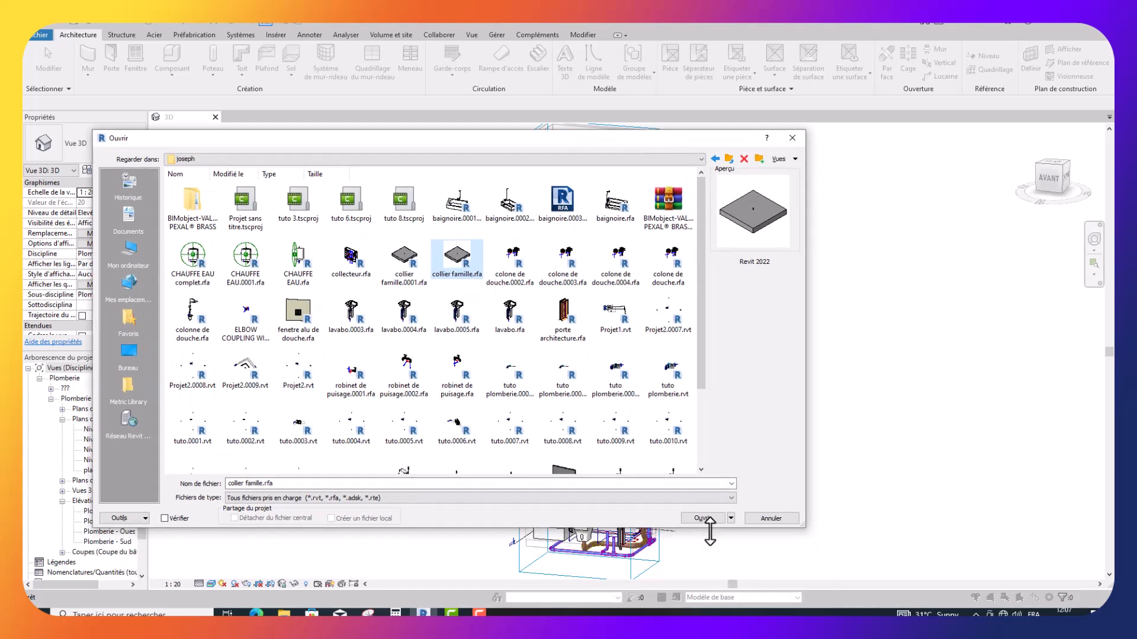
left_click(709, 518)
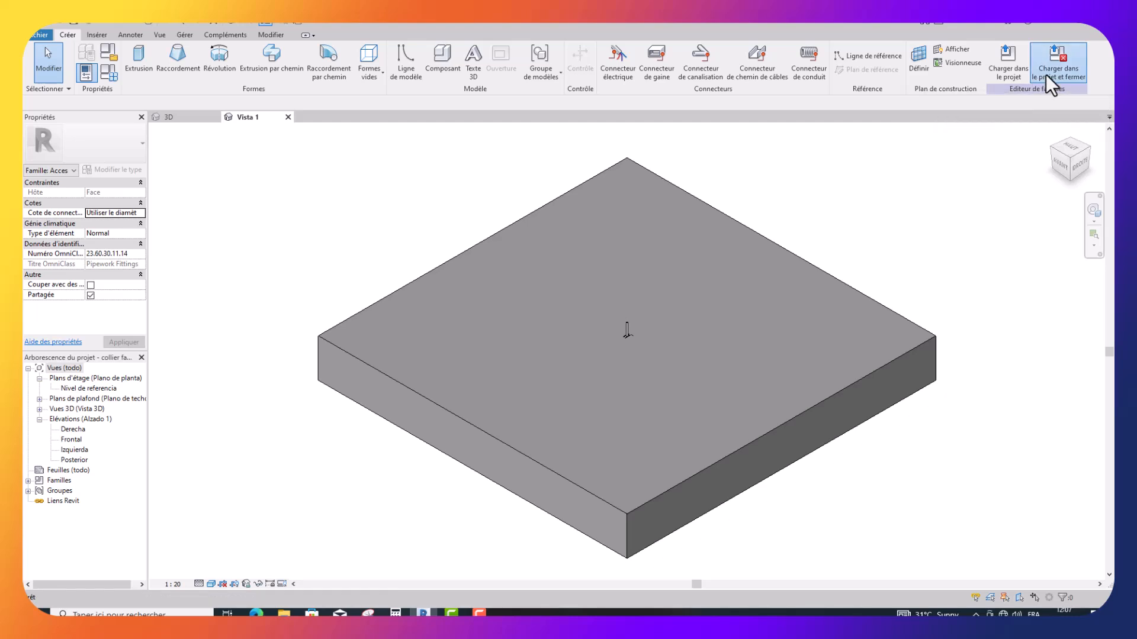
left_click(1046, 73)
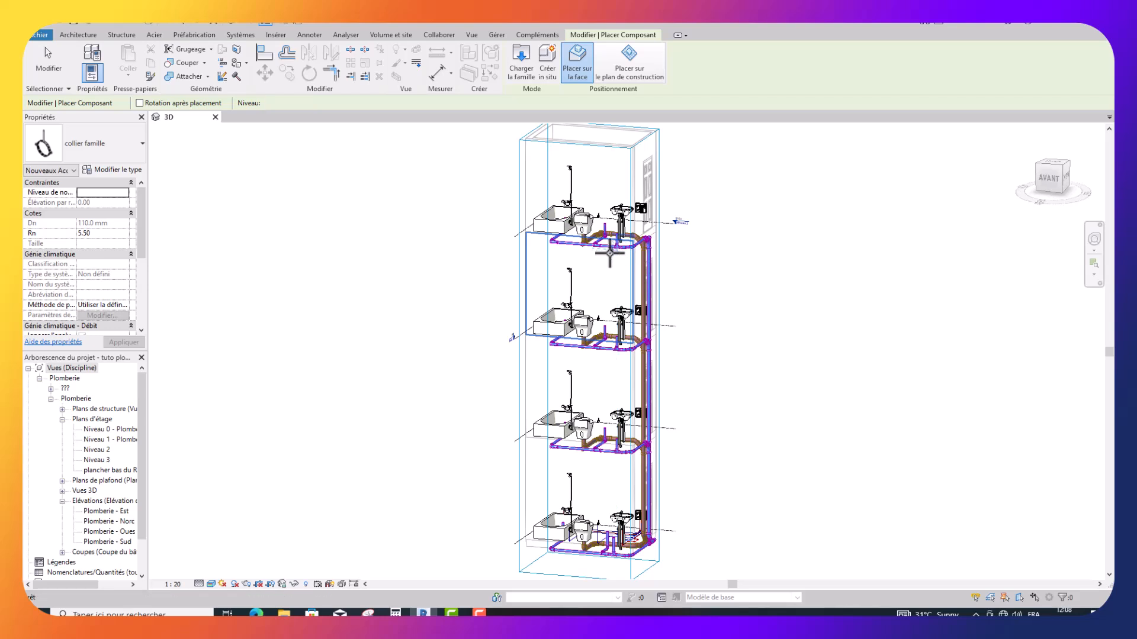
key("Escape")
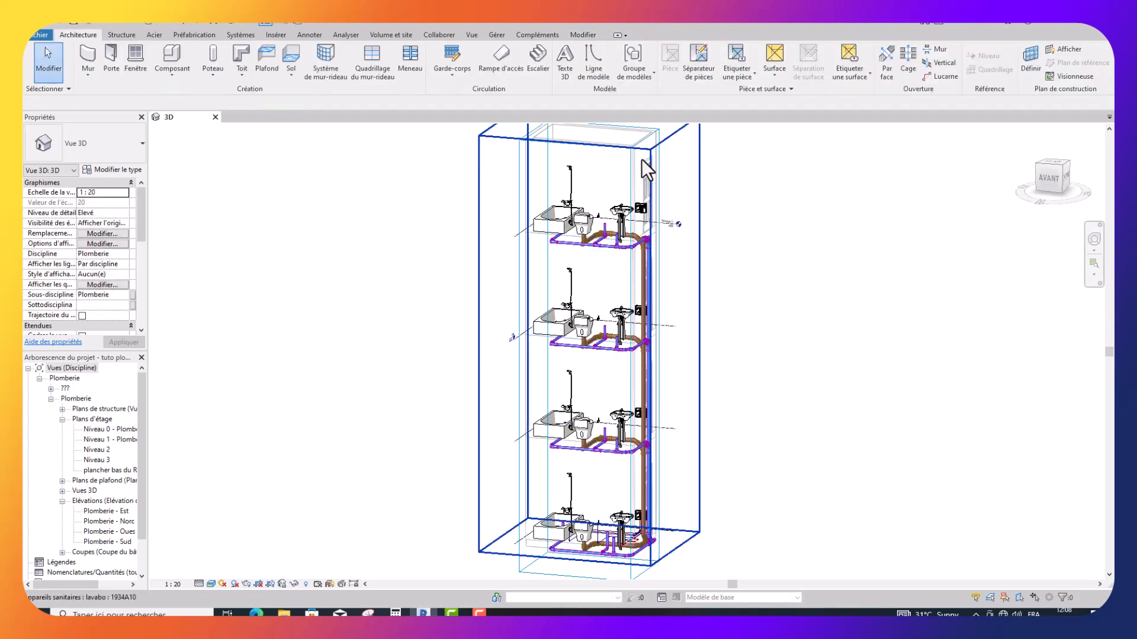
Temporarily hide the section box element in the 3D view.
left_click(627, 167)
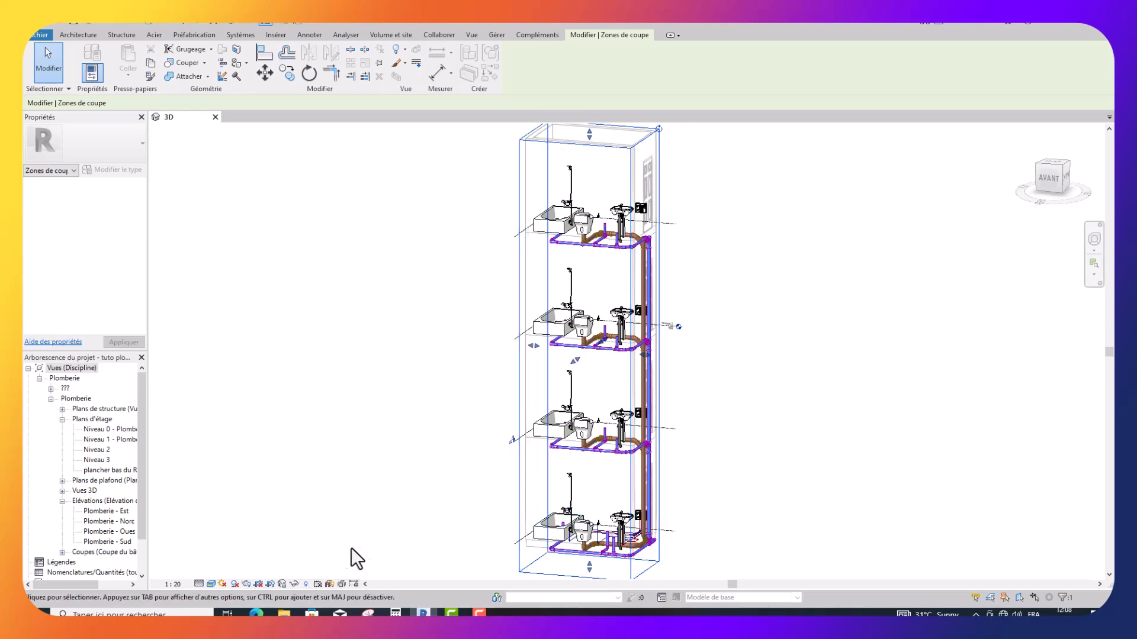
left_click(295, 584)
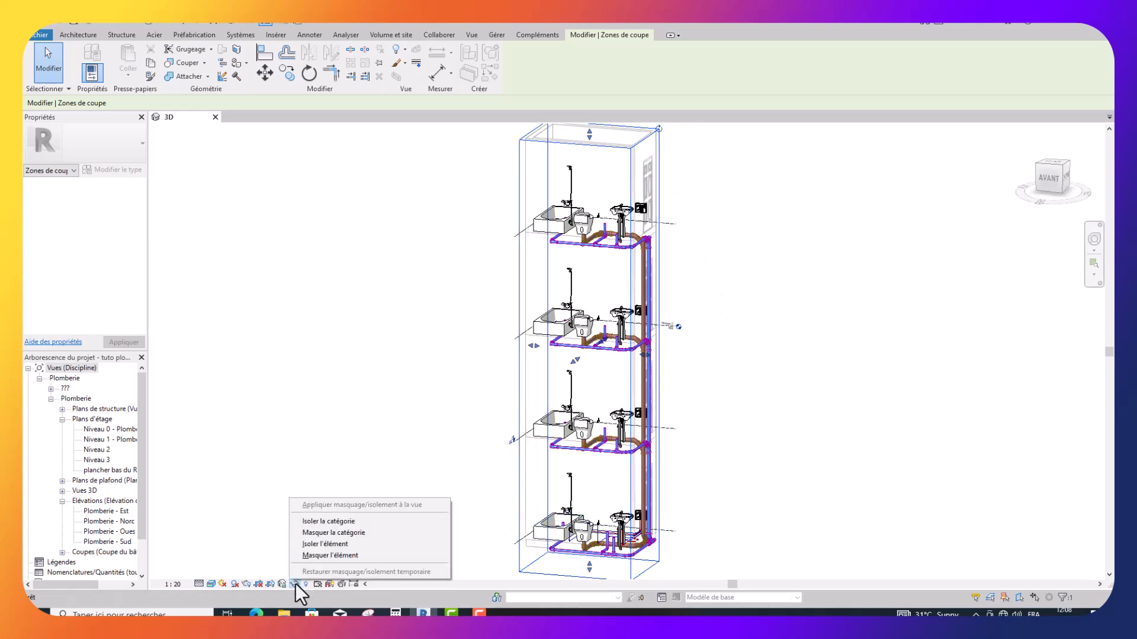
left_click(327, 557)
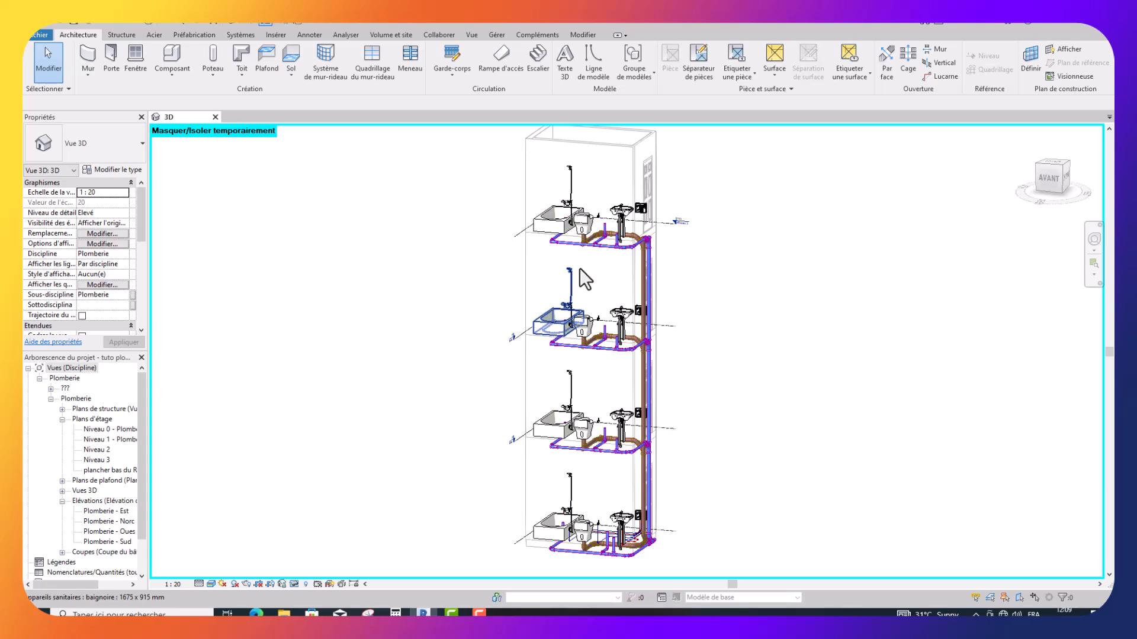
Begin placing the collier famille component at the top-level drainage pipes and set its Rn to 3.2.
scroll(595, 238, "up", 3)
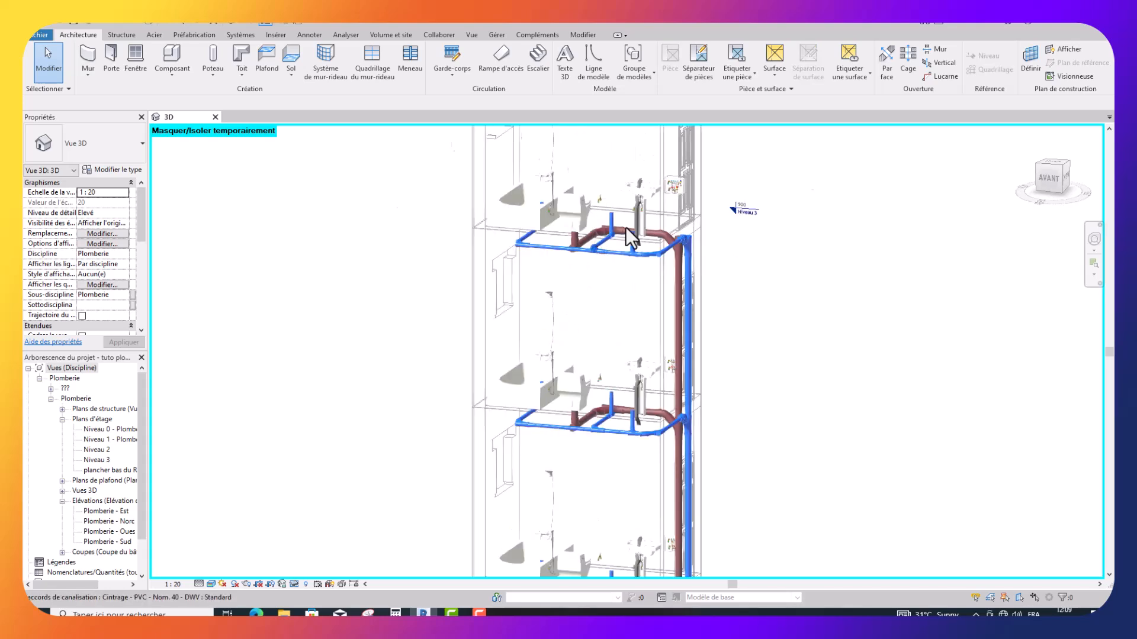
scroll(625, 227, "up", 2)
scroll(628, 236, "up", 2)
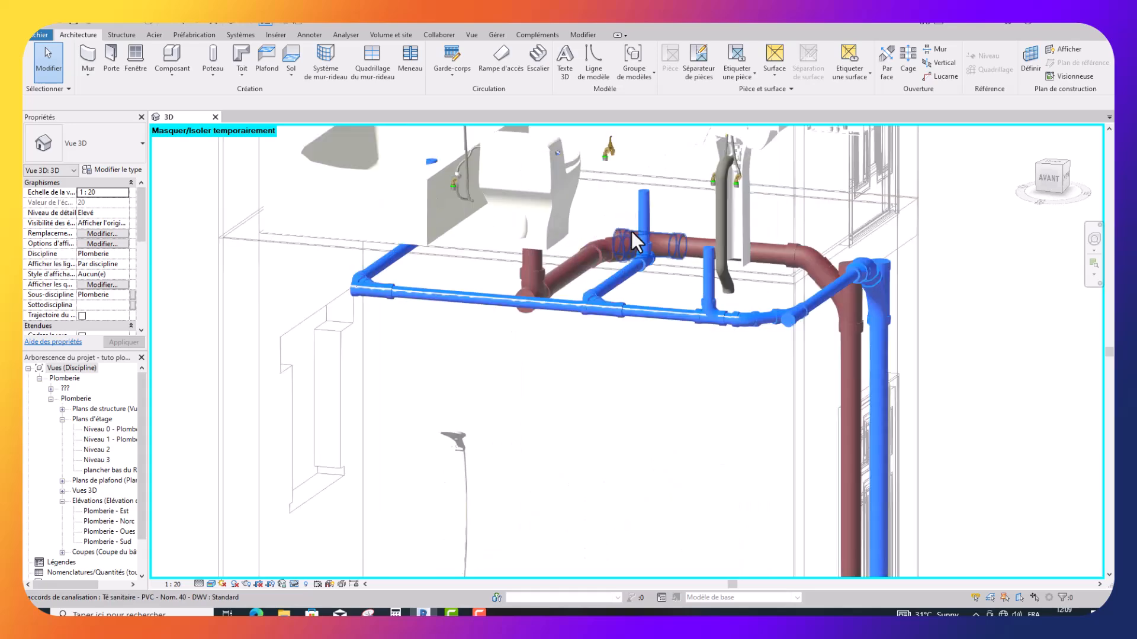
scroll(663, 257, "up", 2)
scroll(664, 268, "up", 2)
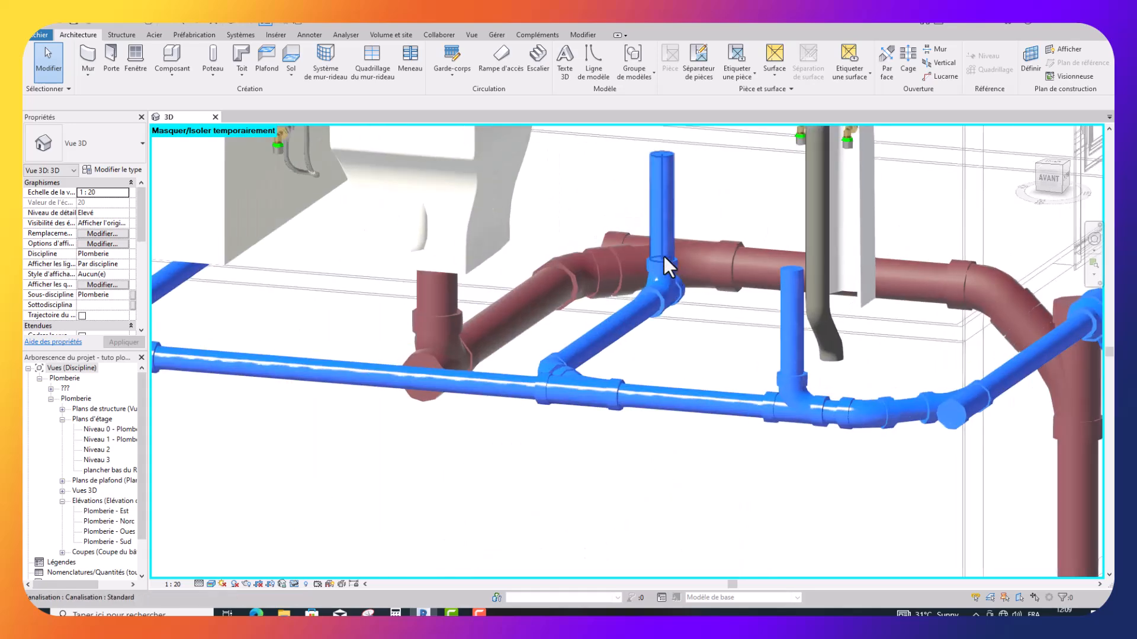
scroll(385, 347, "up", 2)
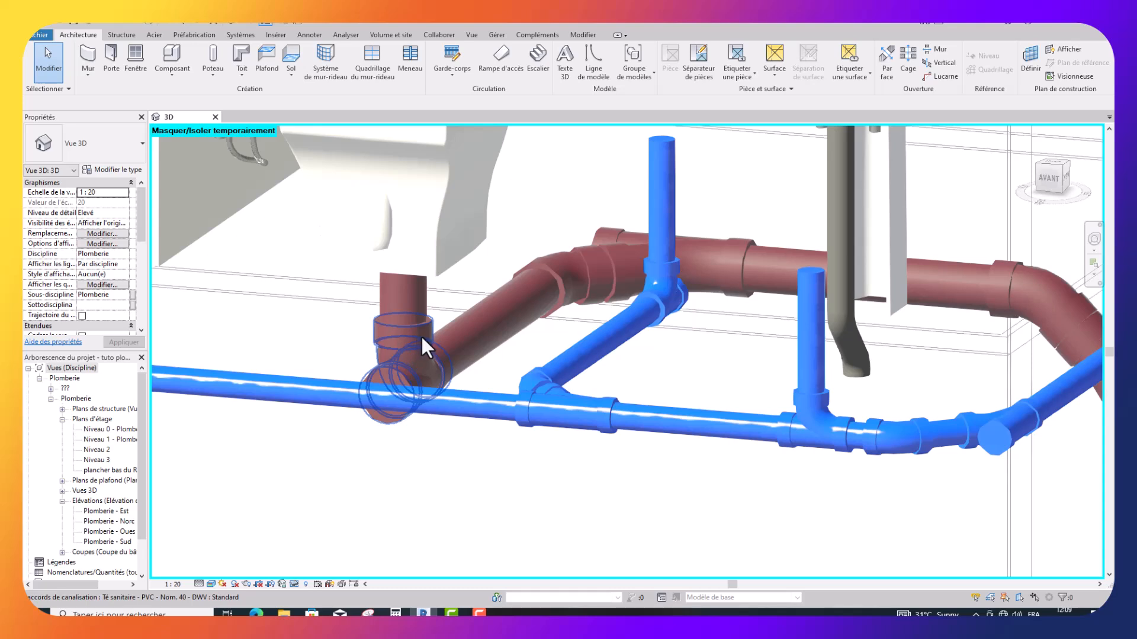
middle_click_drag(425, 331, 545, 332)
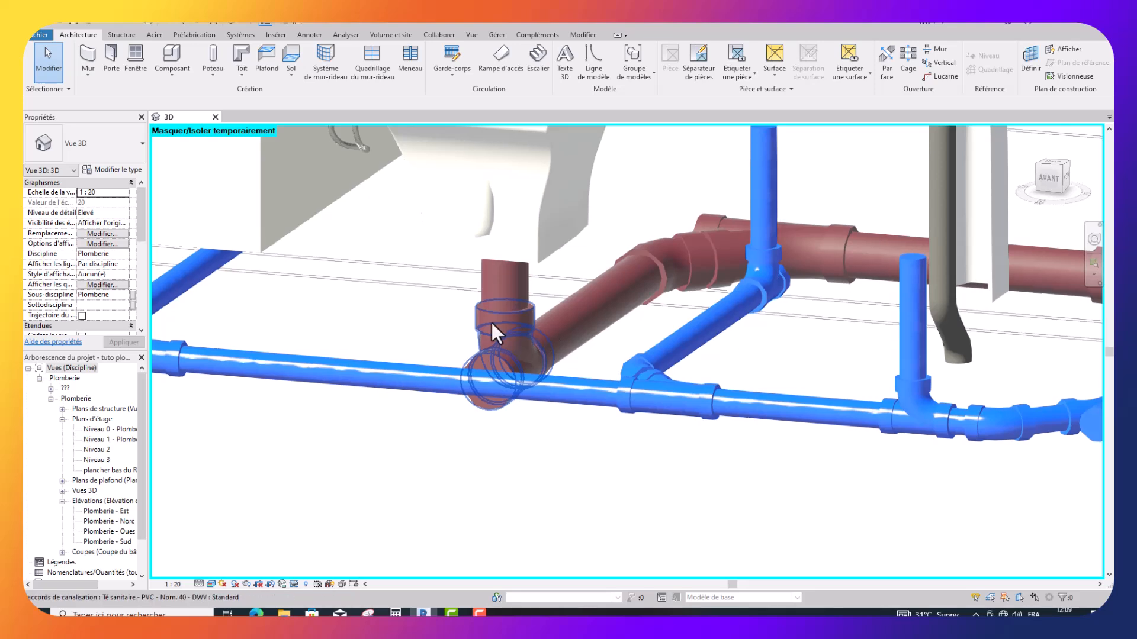
scroll(491, 322, "down", 1)
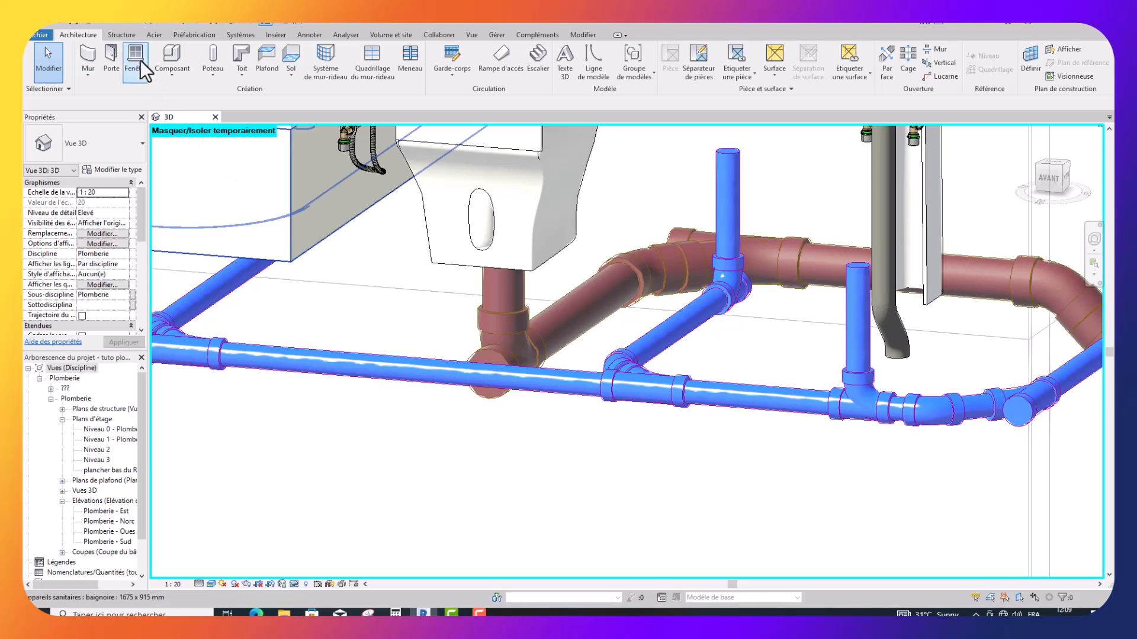
left_click(176, 54)
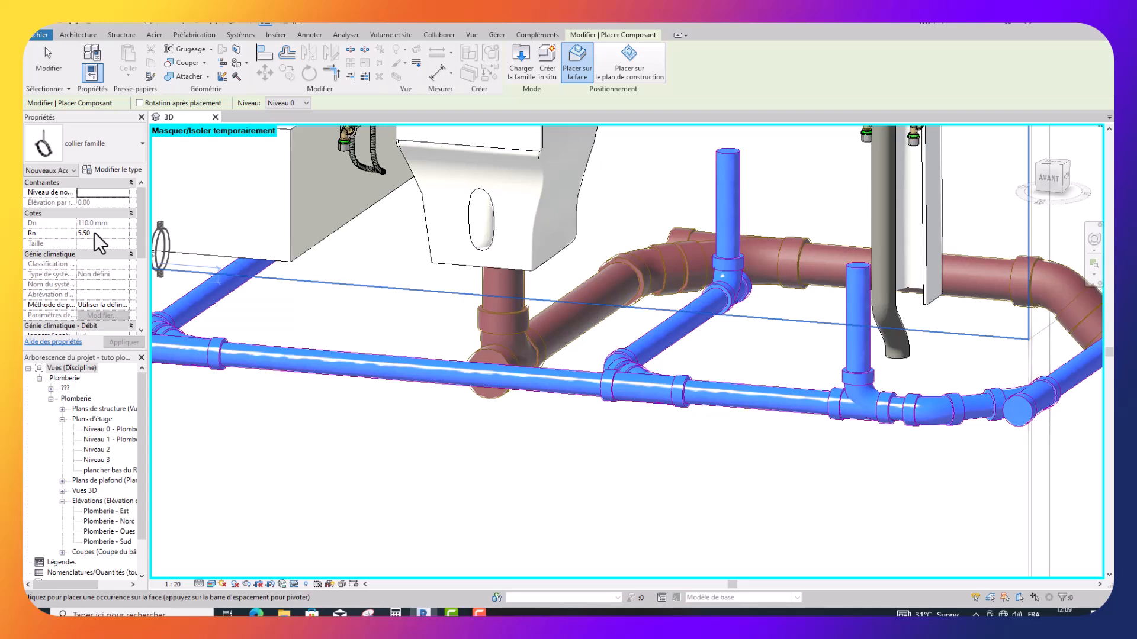
left_click(72, 233)
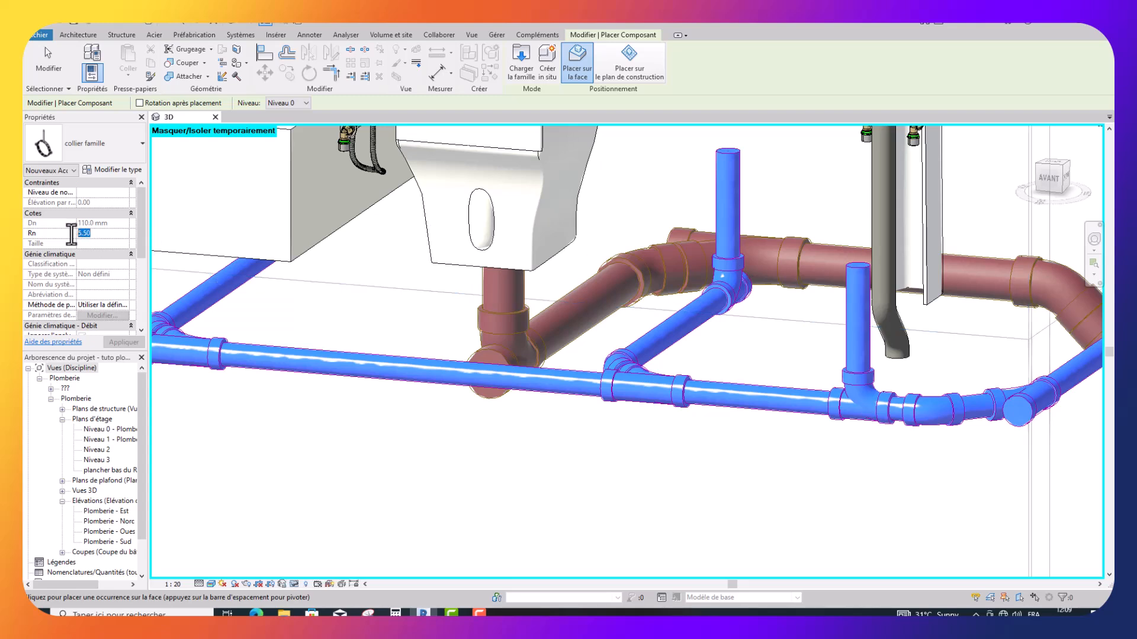
type("3.2")
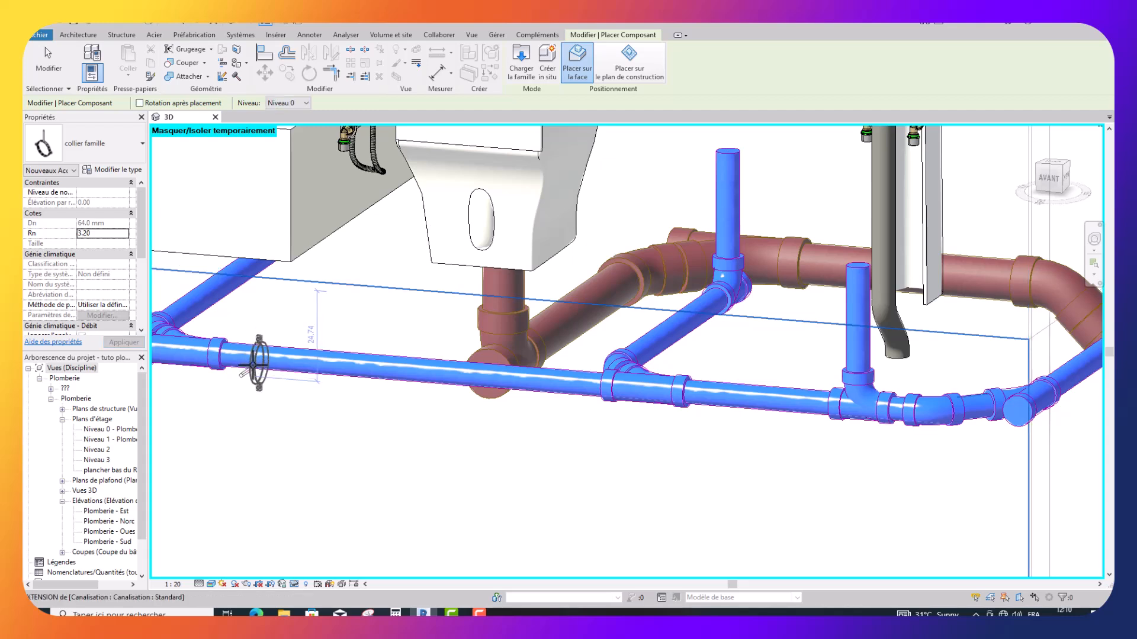
scroll(259, 361, "up", 2)
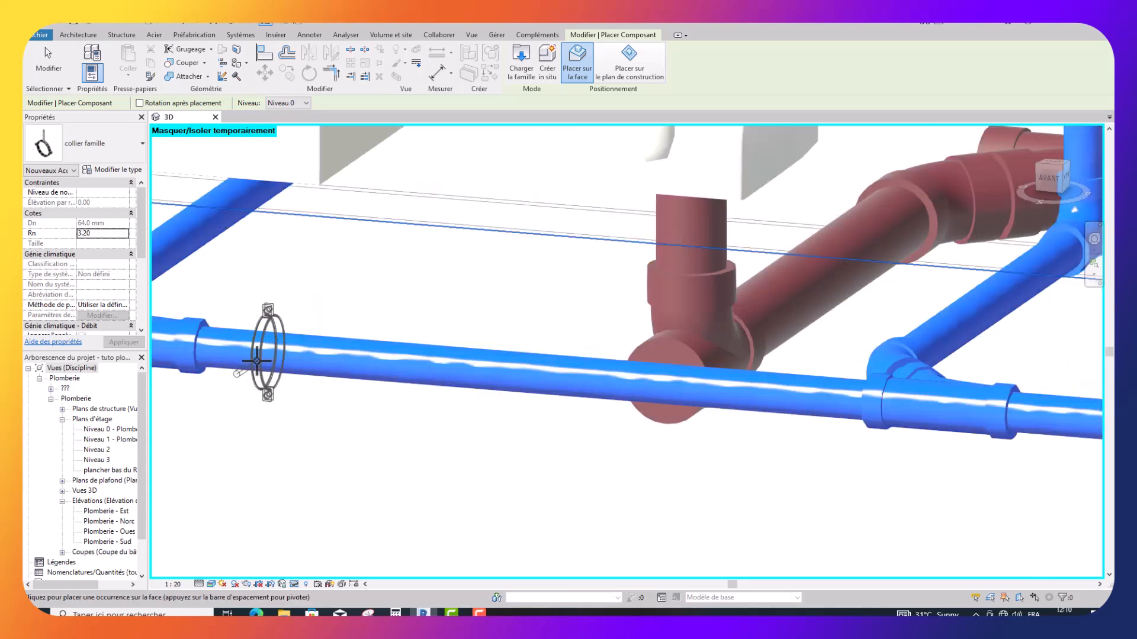
scroll(265, 350, "up", 1)
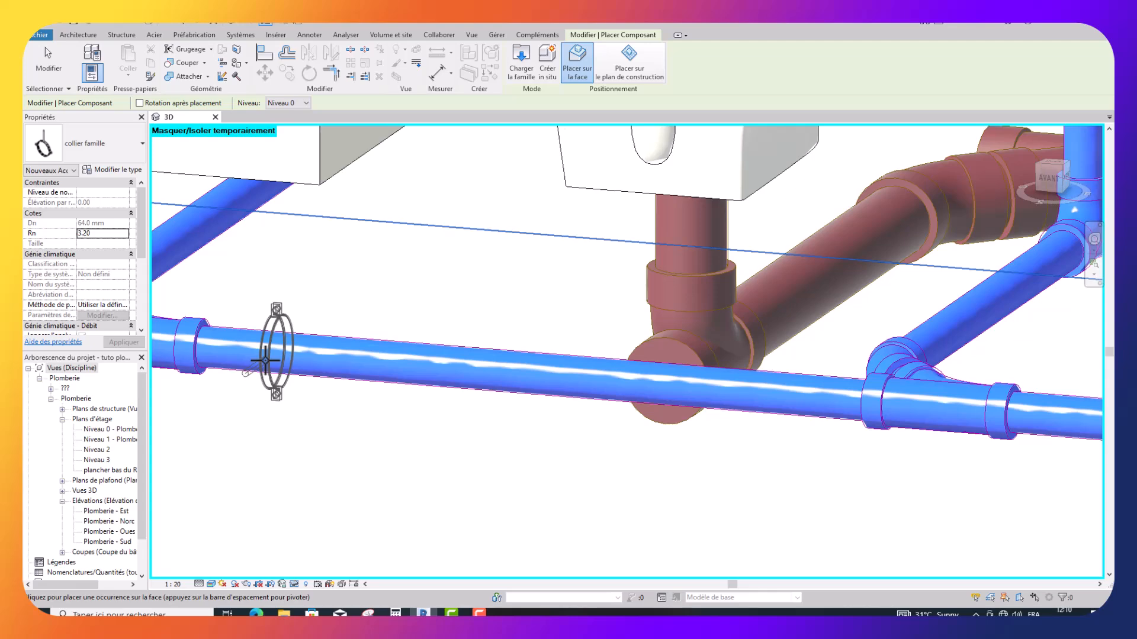
scroll(265, 360, "down", 1)
scroll(265, 360, "down", 1)
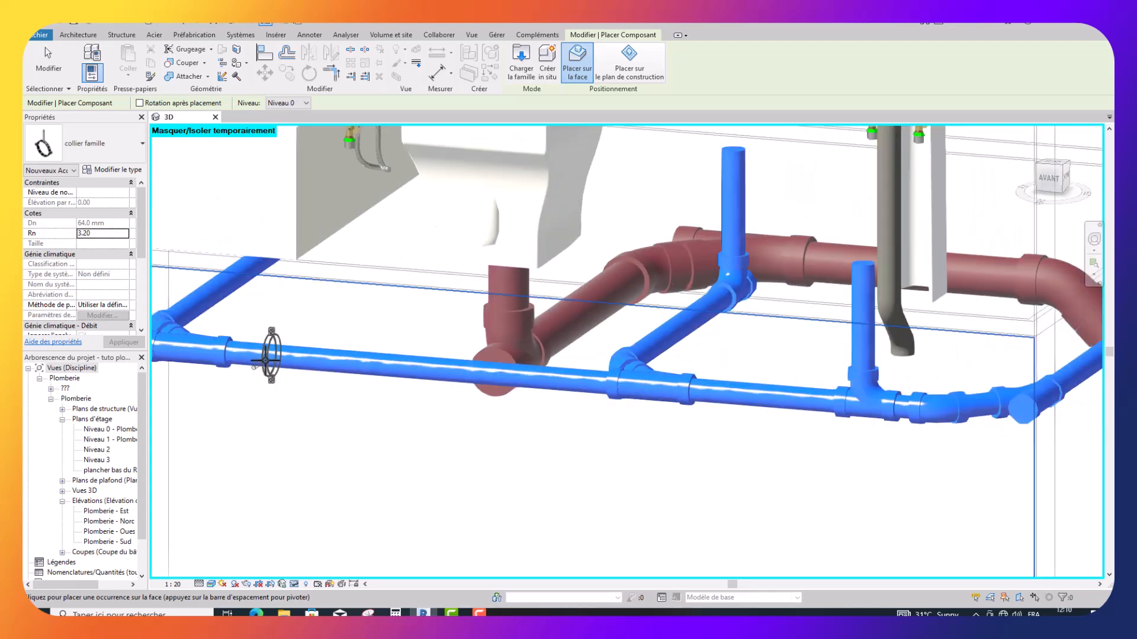
scroll(266, 360, "down", 1)
scroll(265, 360, "down", 1)
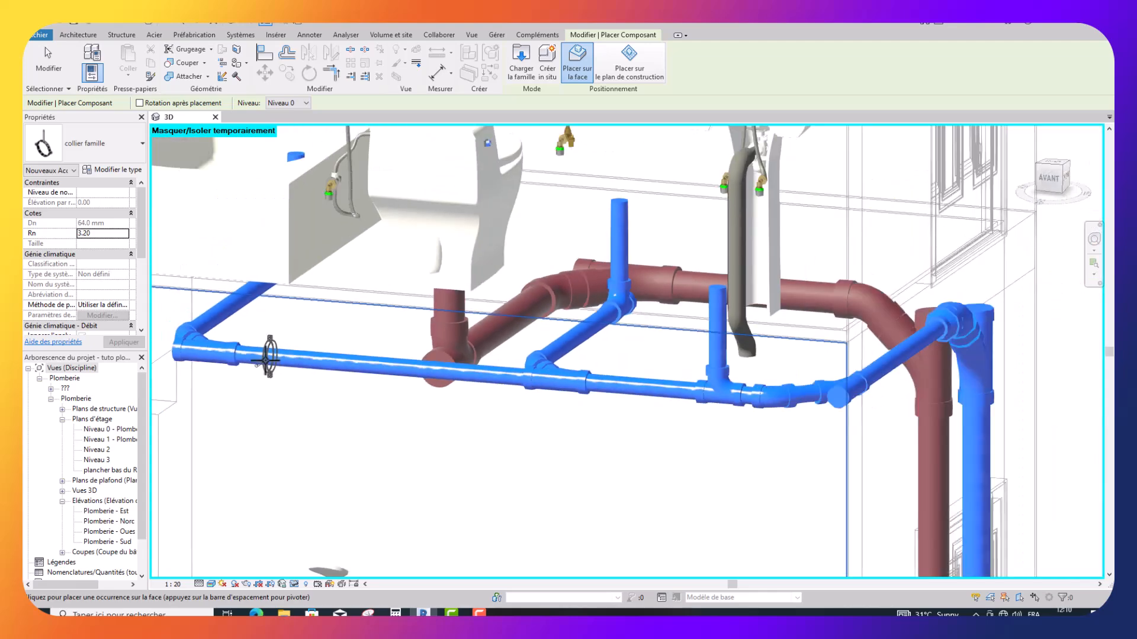
scroll(268, 359, "down", 1)
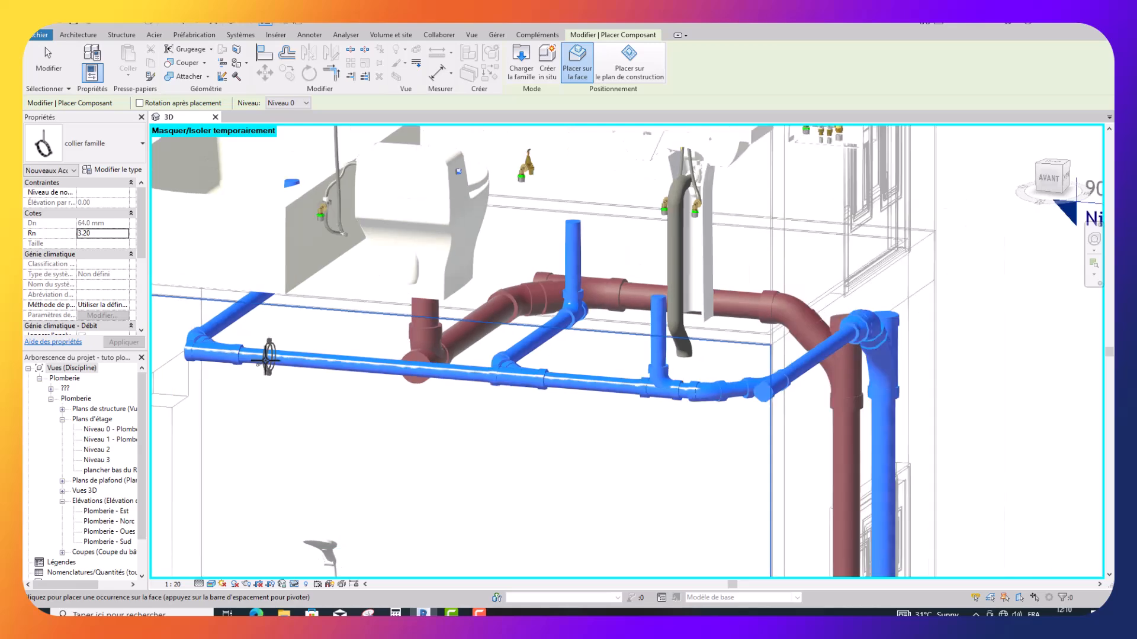
key("Escape")
key("Escape")
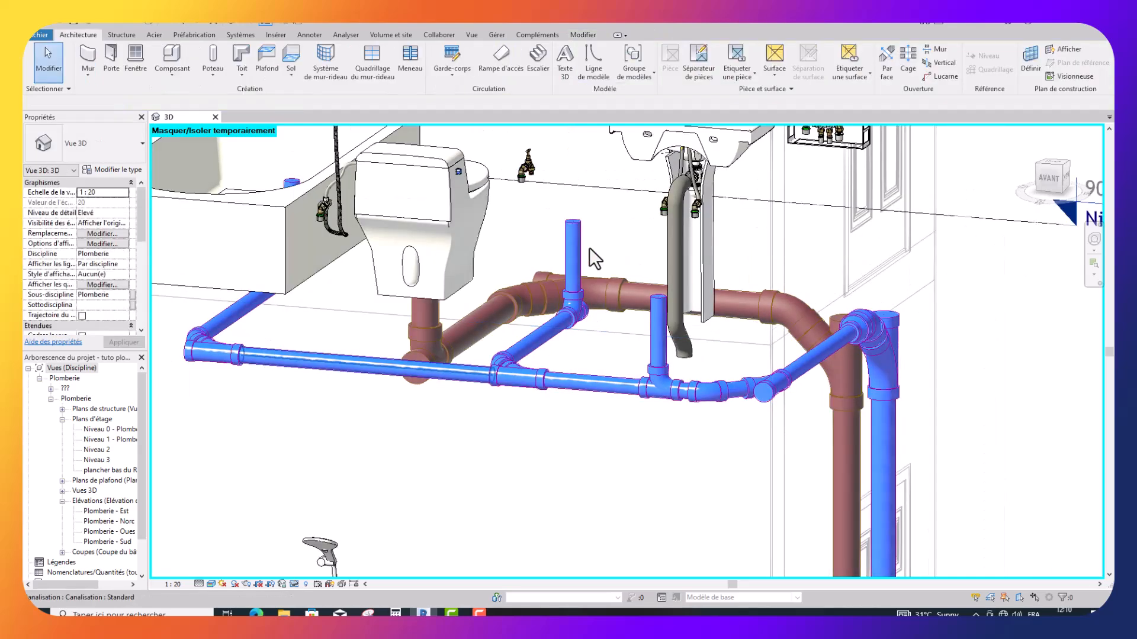
Temporarily hide the linked tuto.rvt model in the 3D view.
left_click(844, 232)
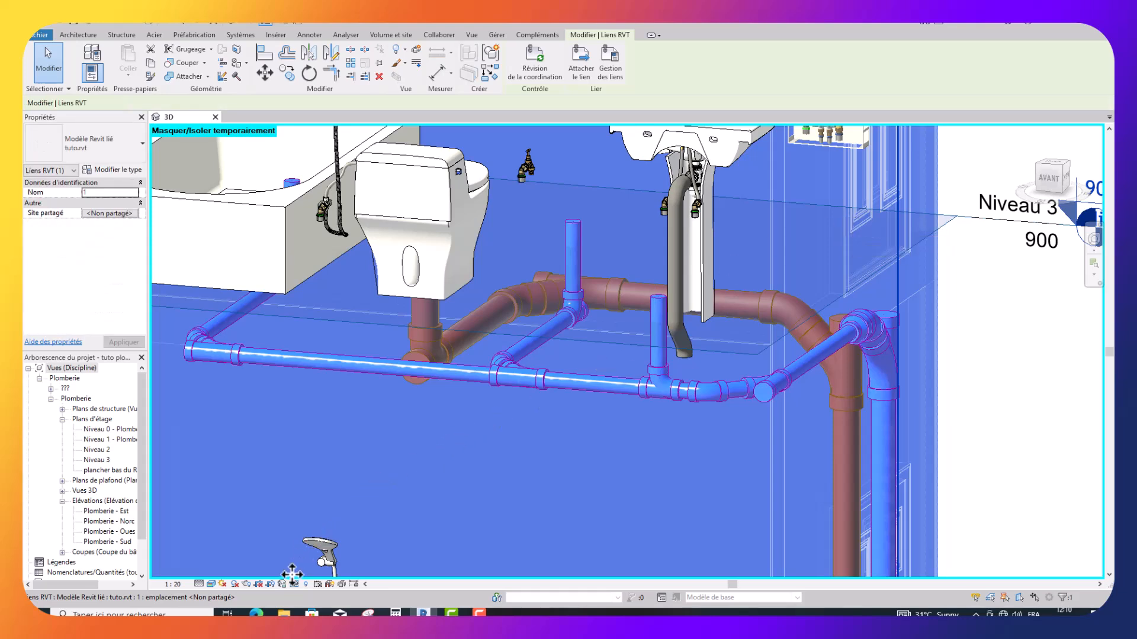
left_click(295, 585)
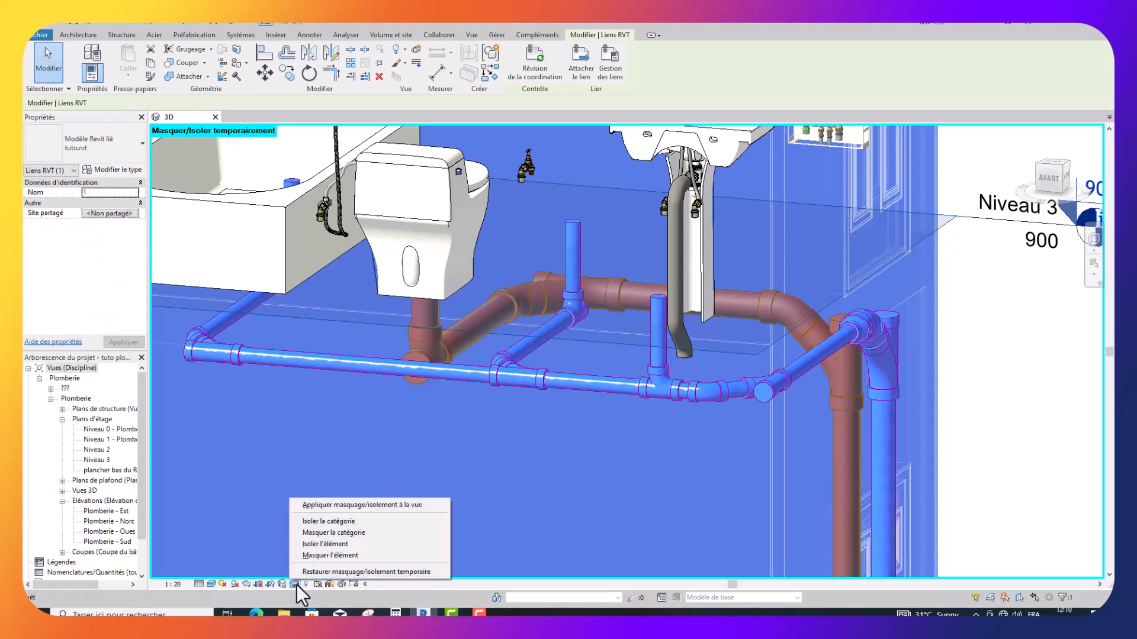
left_click(323, 556)
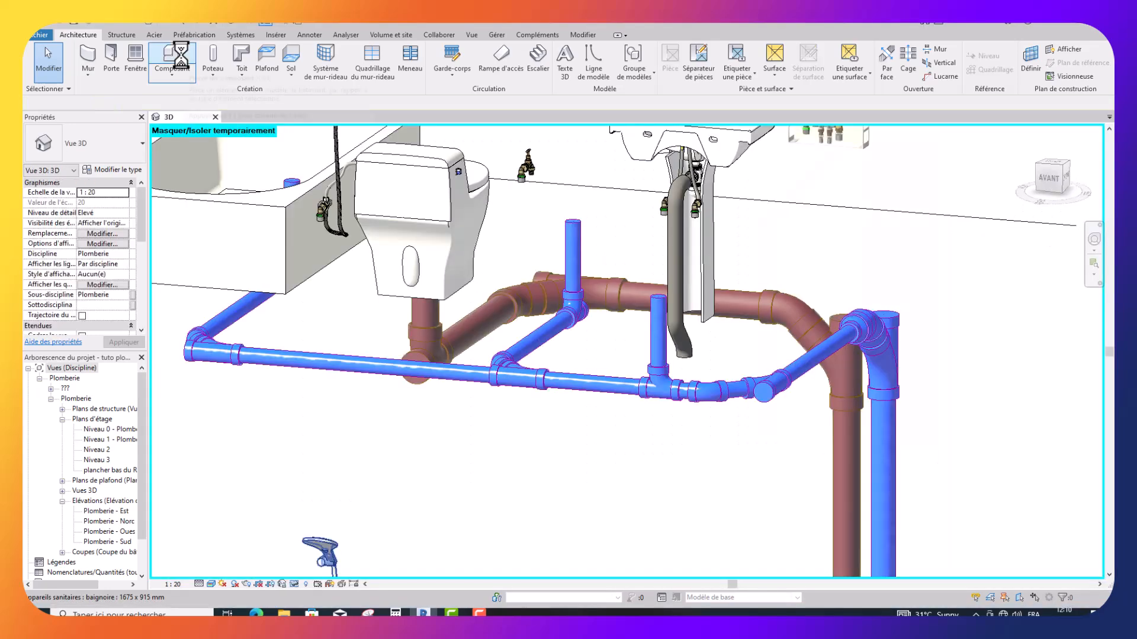
Place two collier famille clamps on the long horizontal blue pipe, one near each end between its tee fittings.
left_click(176, 56)
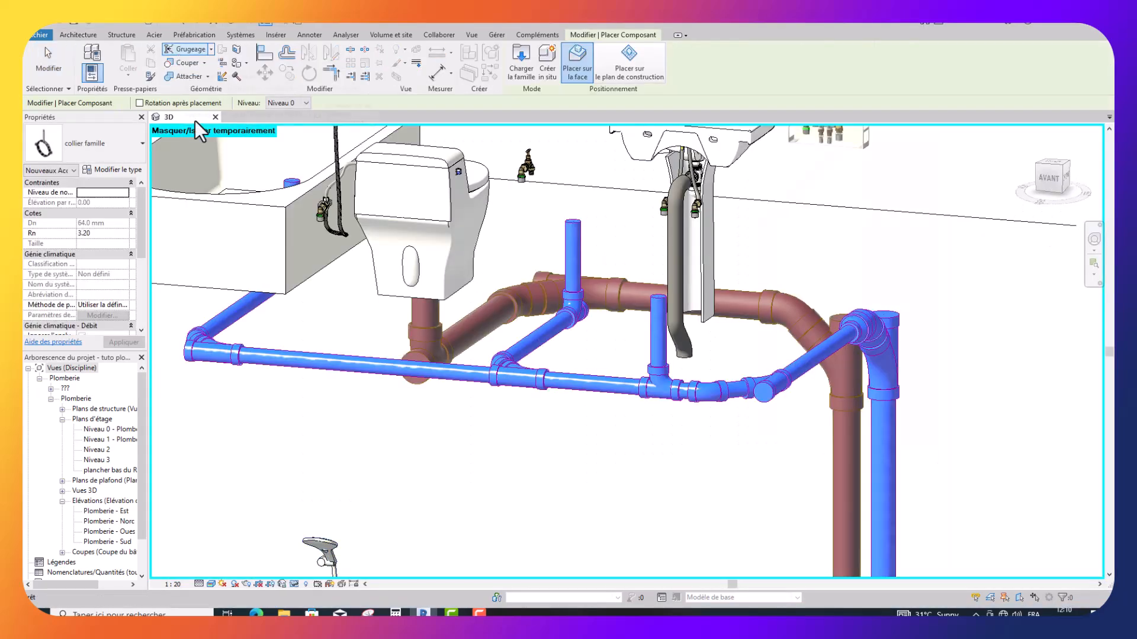
left_click(261, 355)
scroll(329, 373, "up", 5)
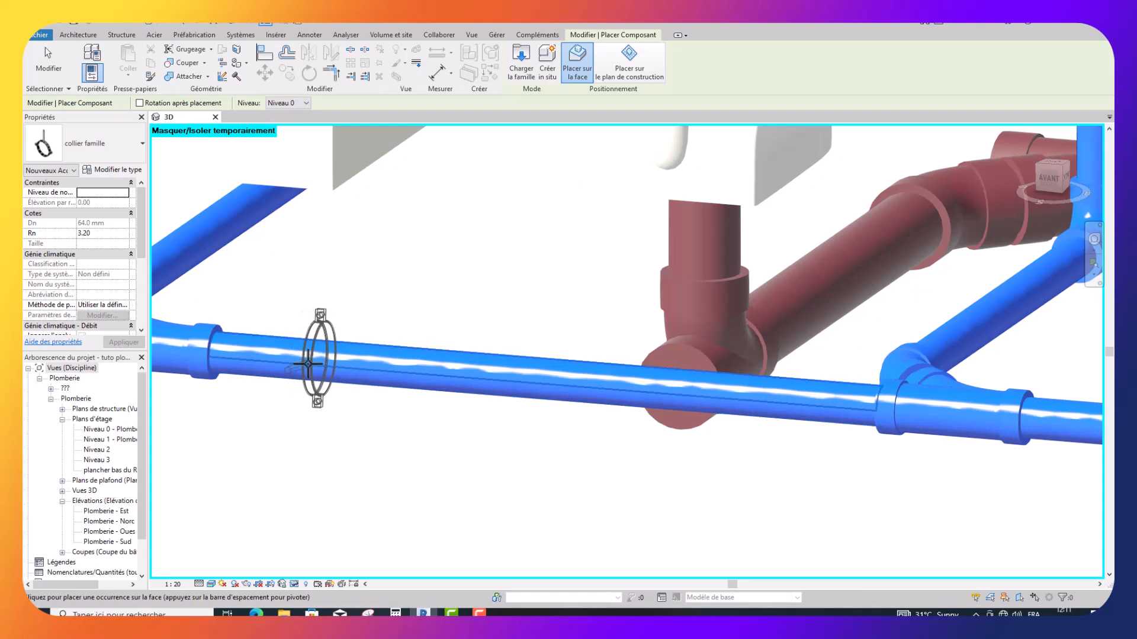
left_click(310, 365)
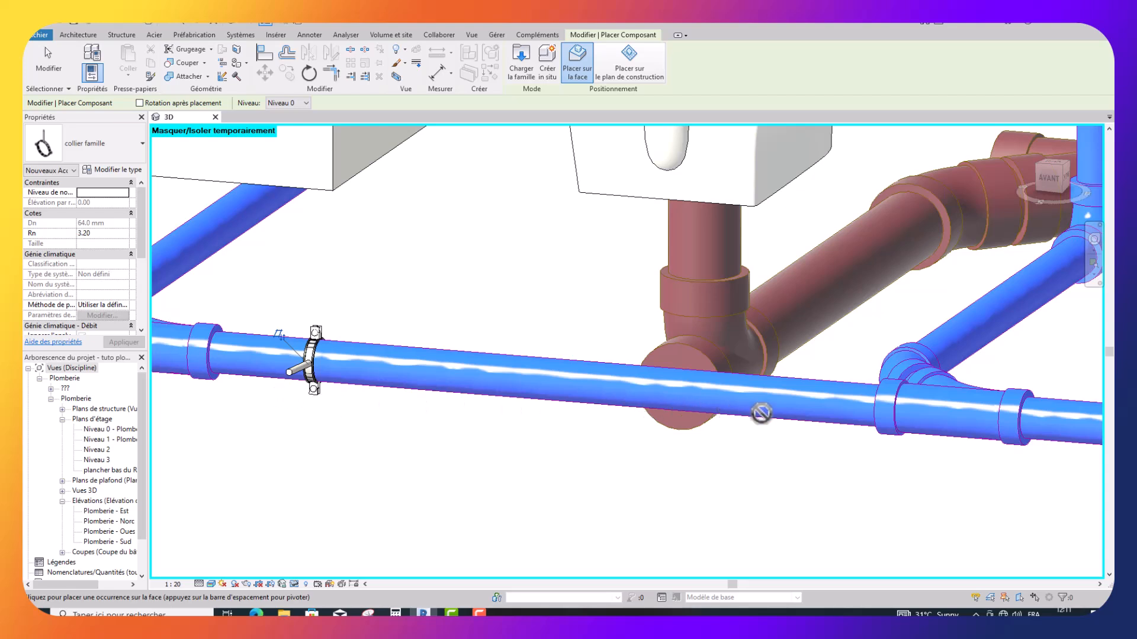
left_click(818, 405)
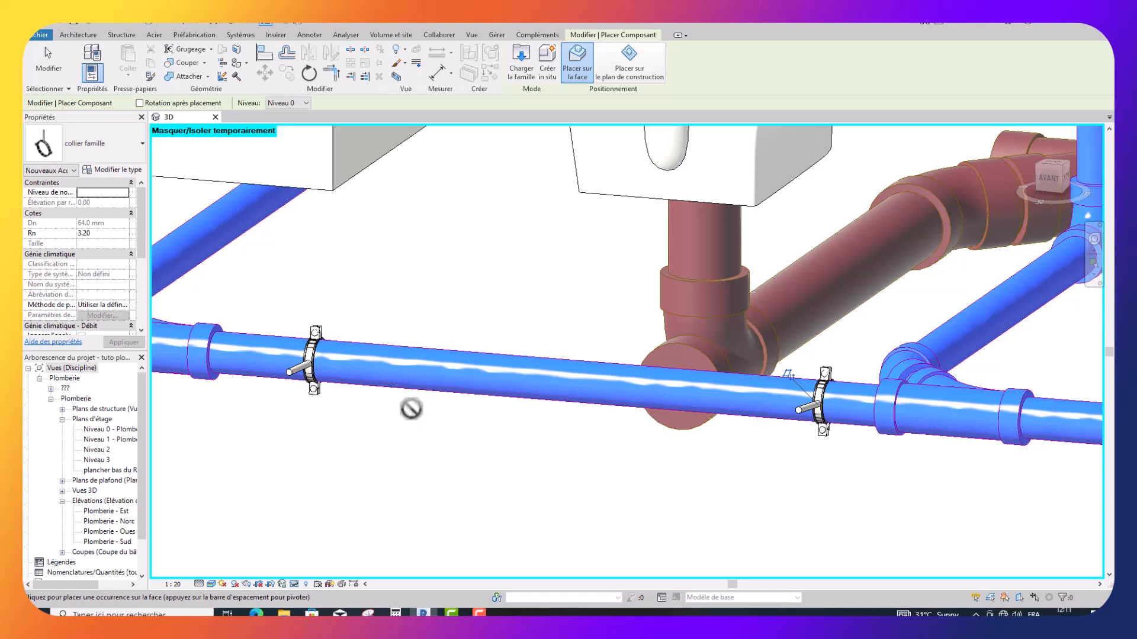
scroll(412, 409, "down", 5)
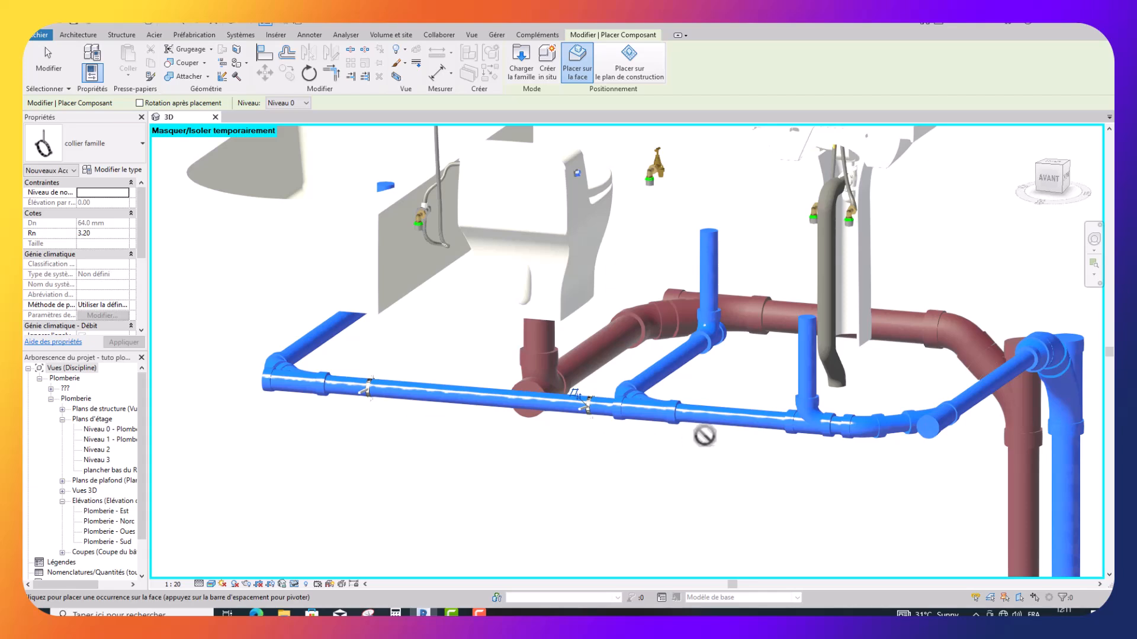
Place a collier famille clamp on the horizontal blue pipe between the two tees, just before the tee with the vertical riser.
left_click(775, 424)
scroll(777, 426, "up", 2)
scroll(775, 417, "up", 2)
scroll(774, 415, "up", 2)
scroll(777, 408, "up", 2)
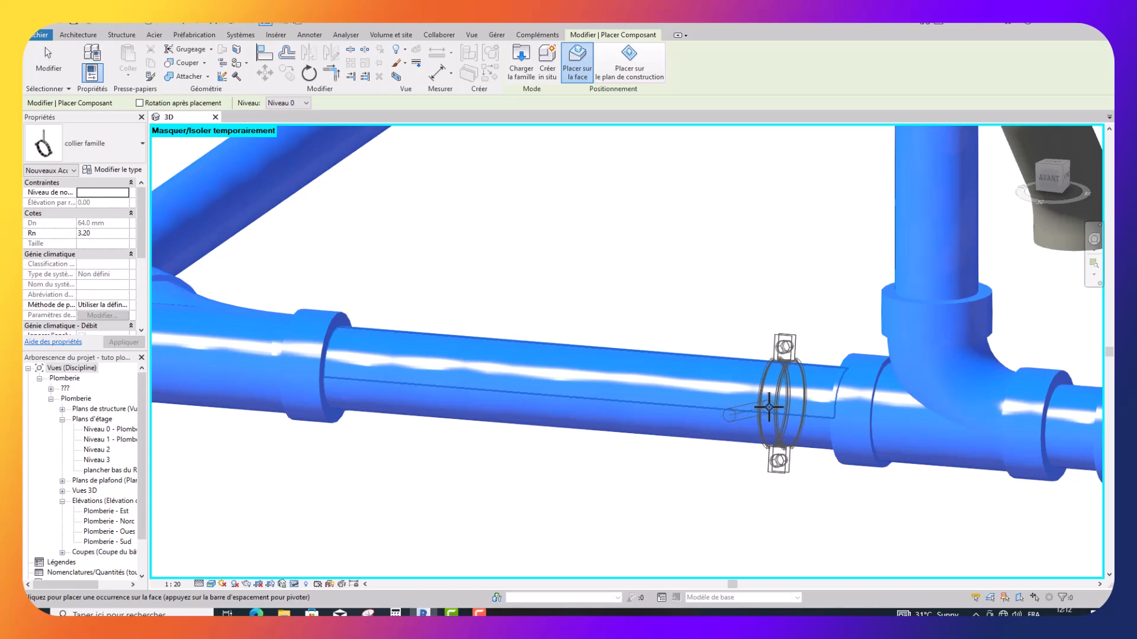
left_click(768, 407)
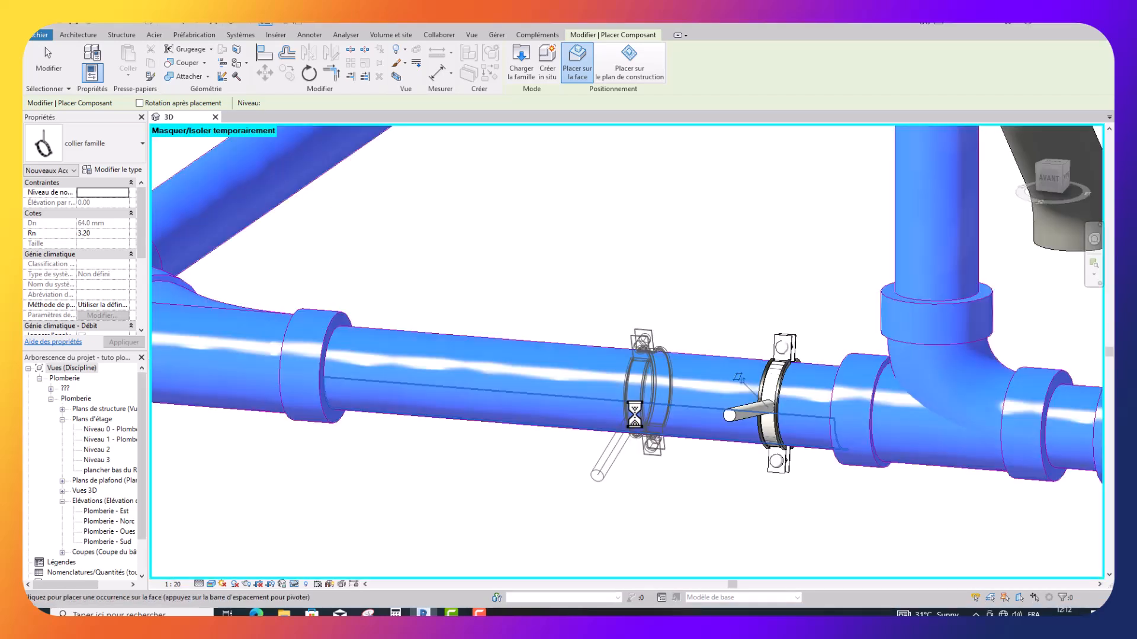
Place two collier famille clamps on the short blue pipe leading to the vertical stack, one near each end.
scroll(621, 414, "down", 1)
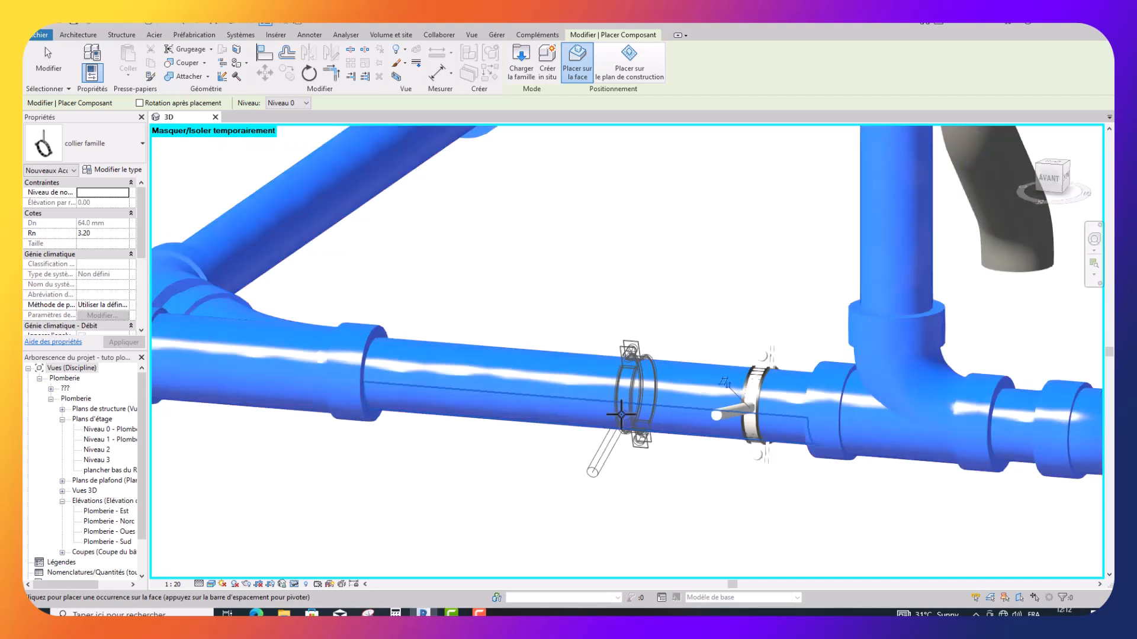
scroll(621, 415, "down", 1)
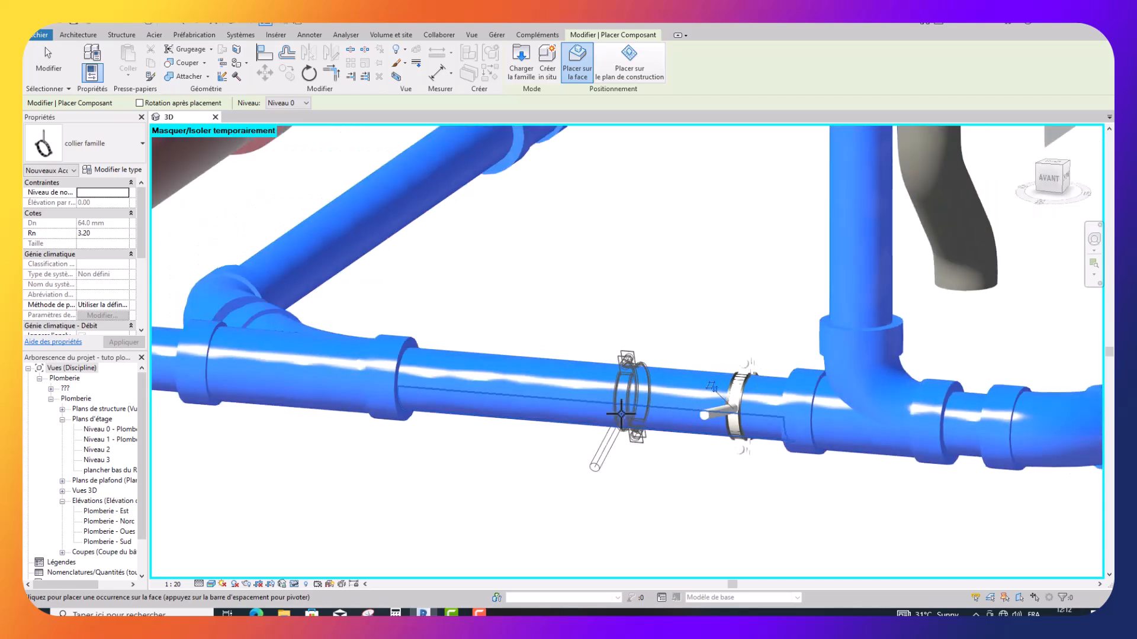
scroll(621, 415, "down", 2)
scroll(621, 414, "down", 1)
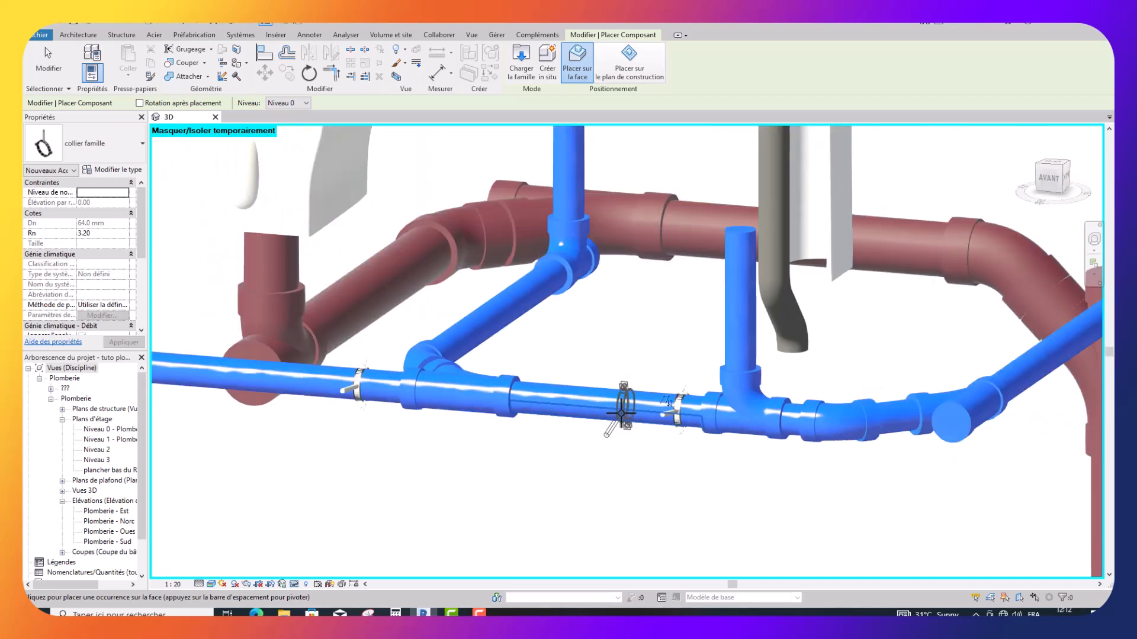
scroll(621, 414, "down", 2)
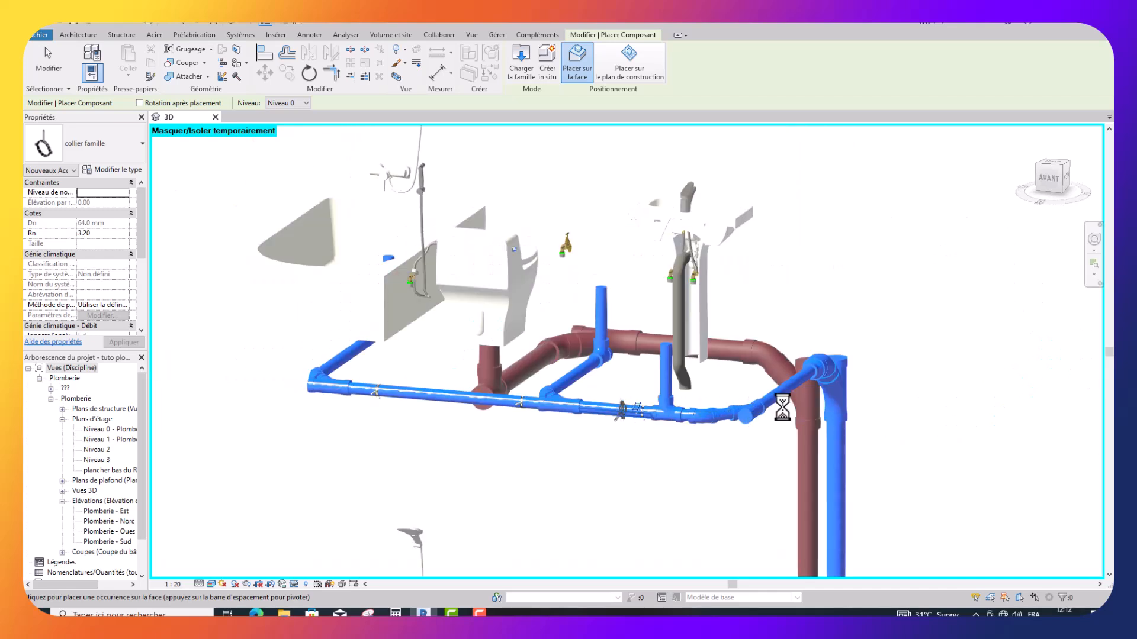
scroll(777, 403, "down", 1)
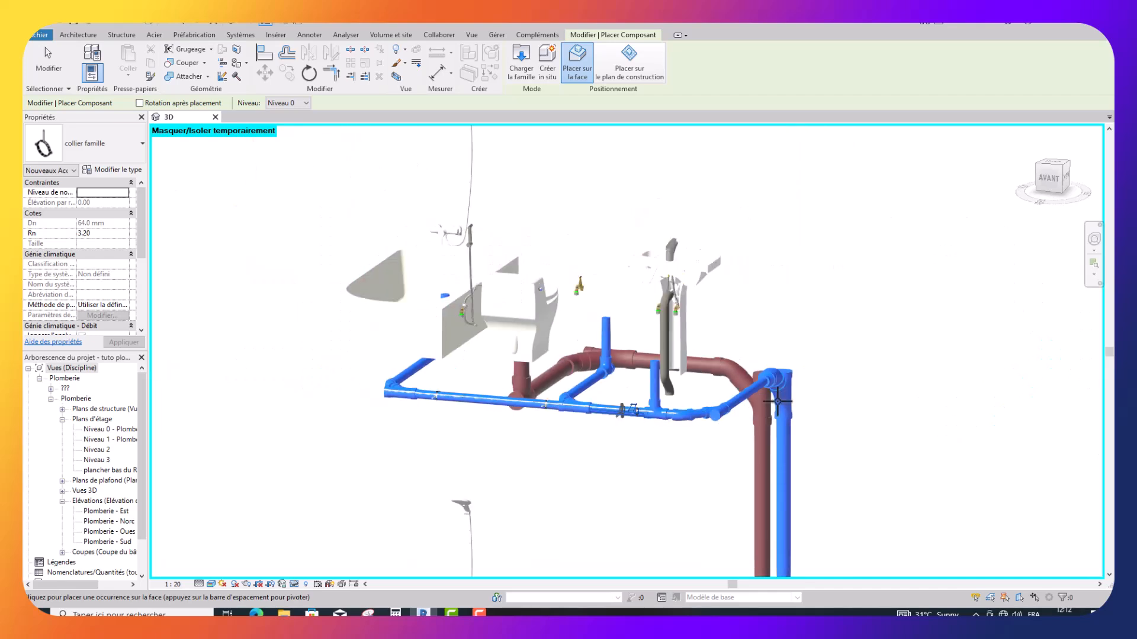
scroll(778, 403, "up", 1)
scroll(729, 395, "up", 1)
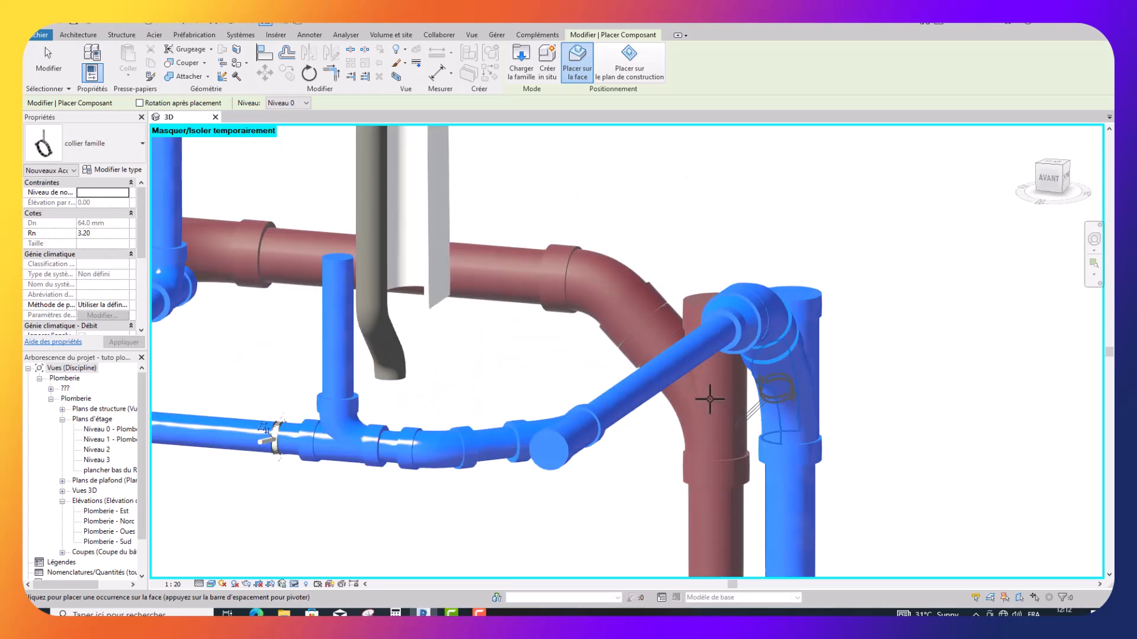
scroll(651, 403, "up", 1)
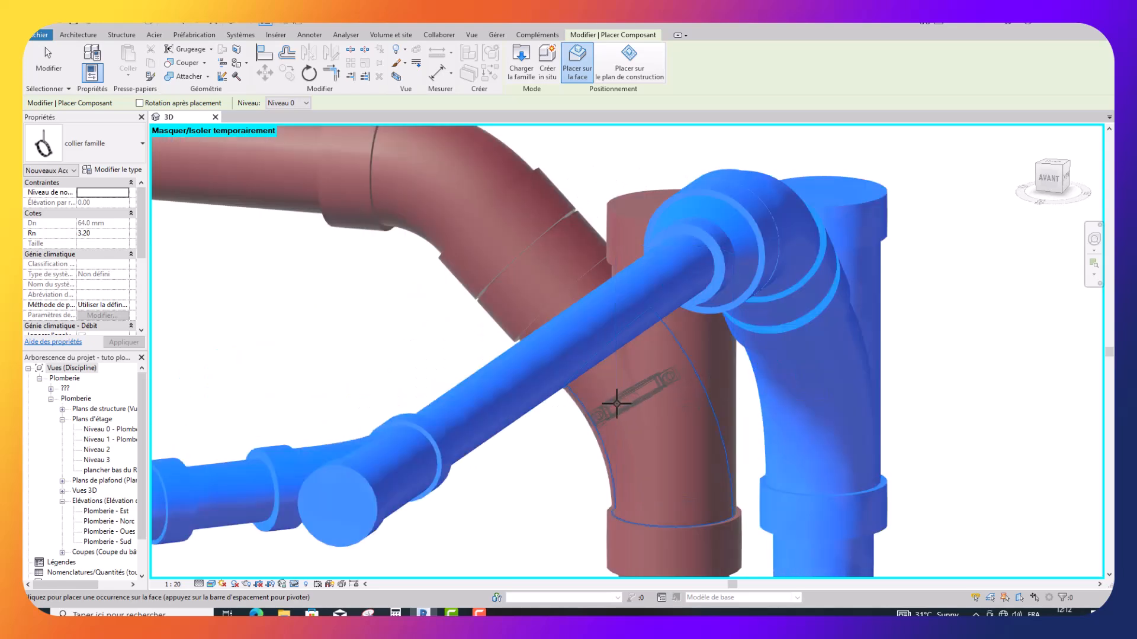
left_click(498, 417)
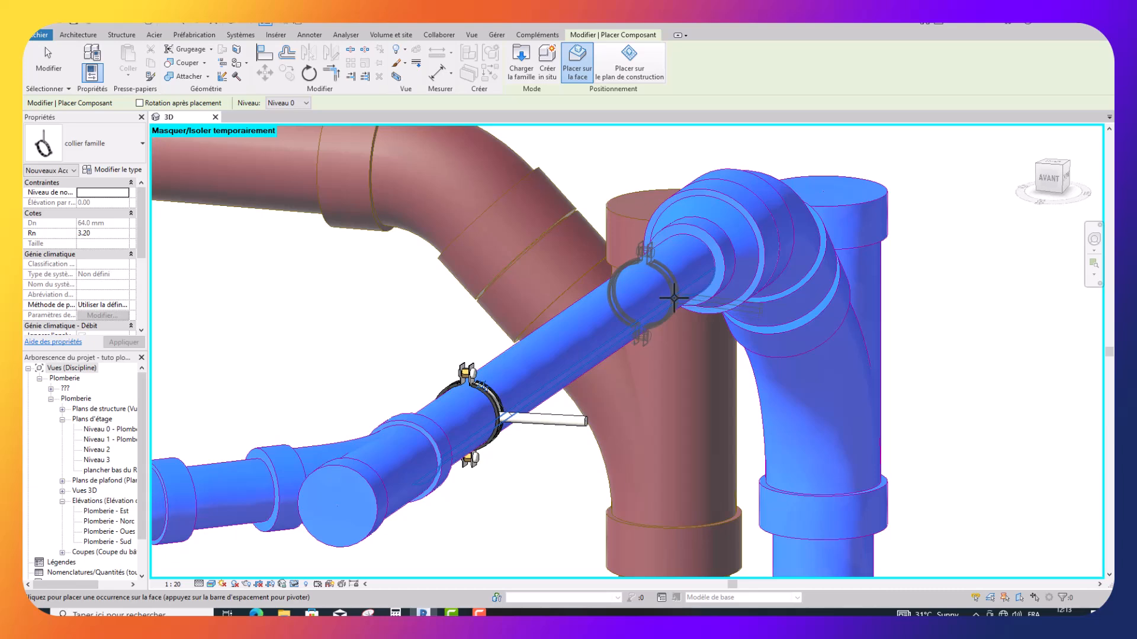
left_click(674, 298)
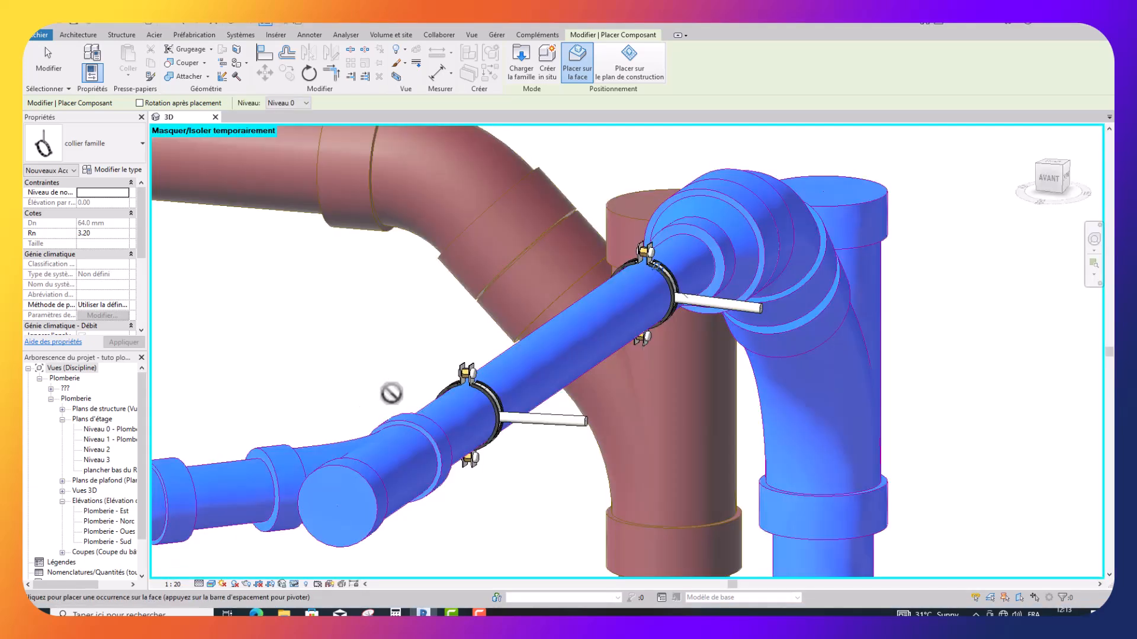
left_click(483, 407)
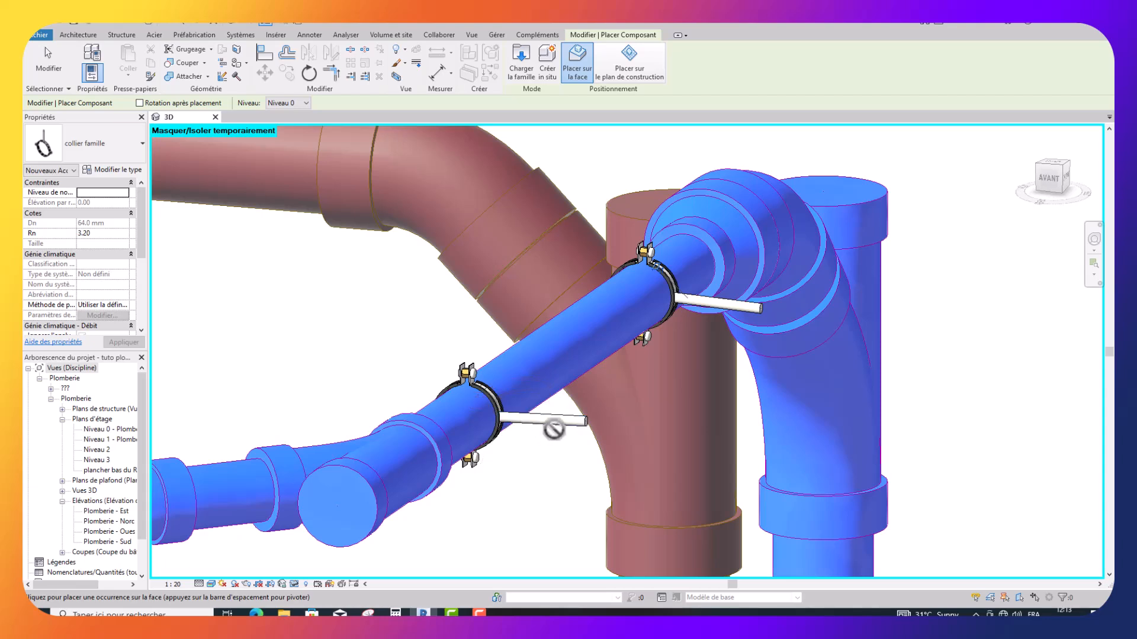
Set the clamp's Rn to 5.6 and place one on the brown drainage pipe beside the toilet's vertical connection.
scroll(555, 427, "down", 3)
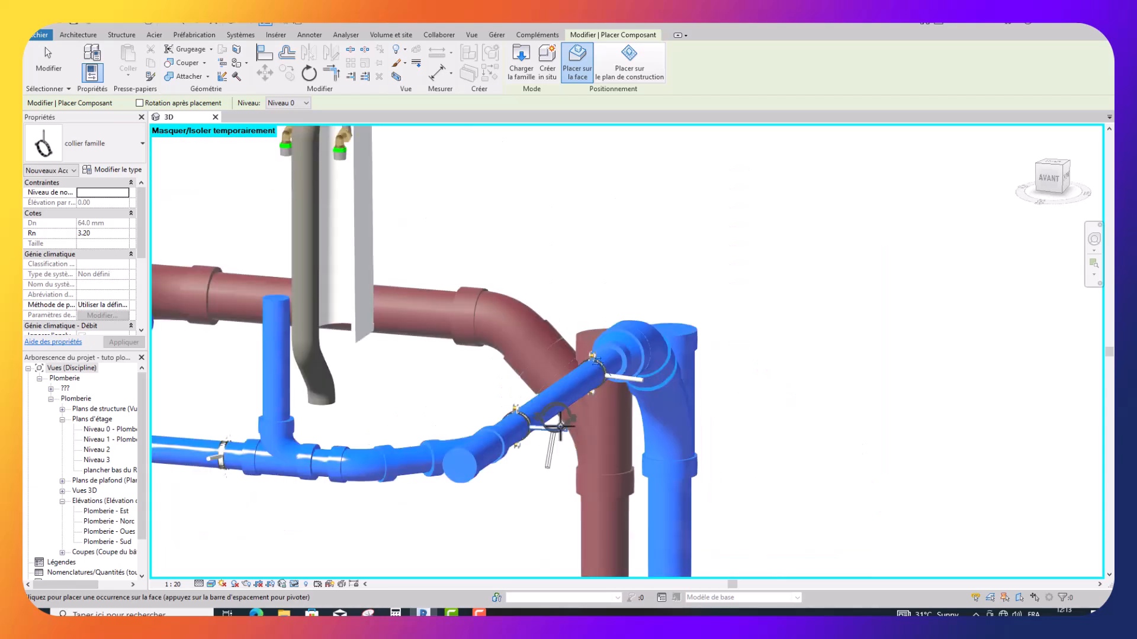
scroll(559, 425, "down", 2)
scroll(559, 425, "down", 2)
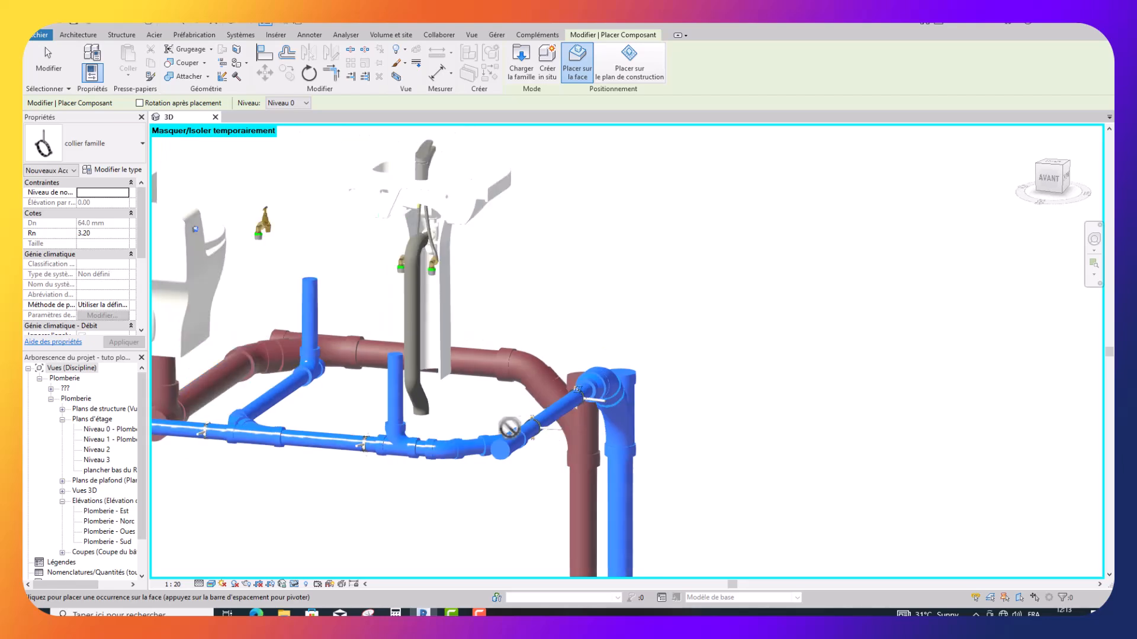
scroll(385, 415, "down", 2)
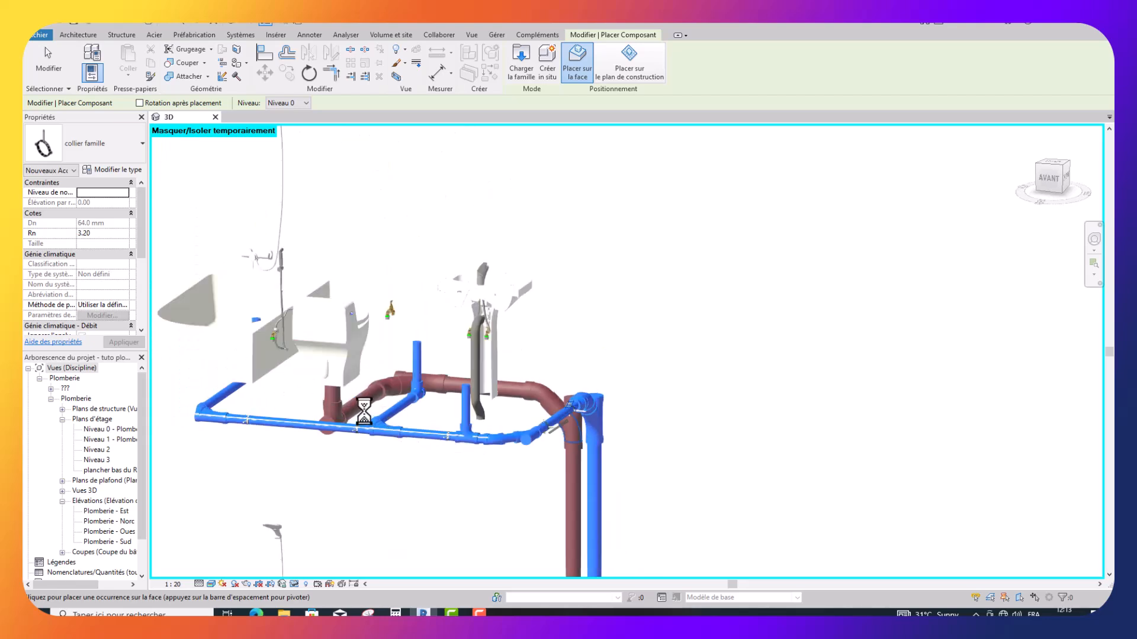
scroll(363, 403, "down", 2)
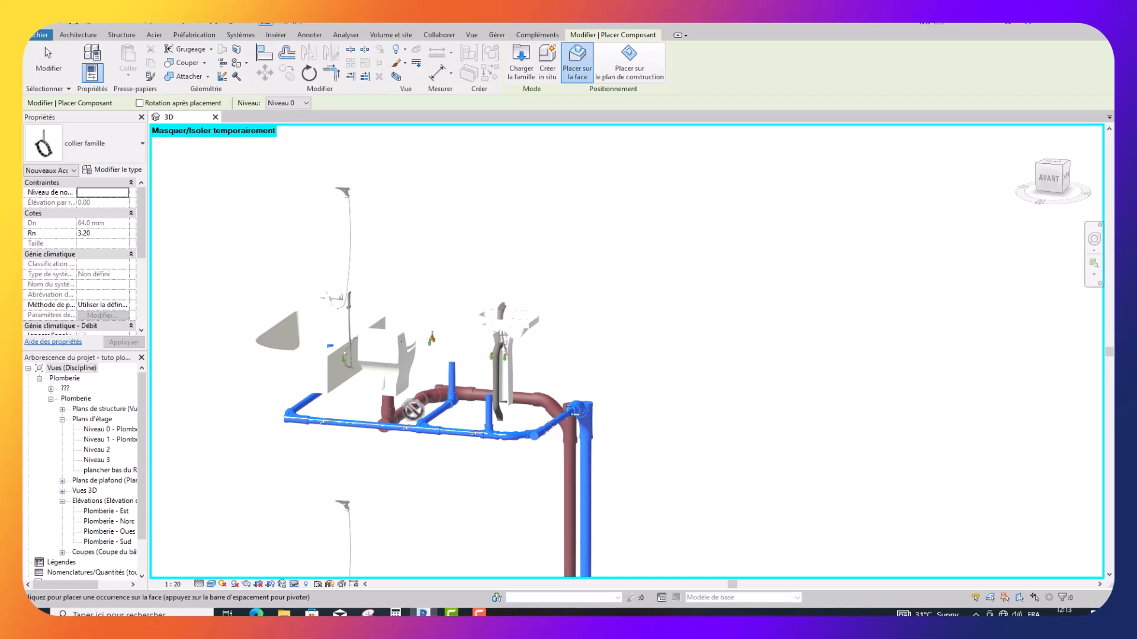
scroll(414, 410, "up", 5)
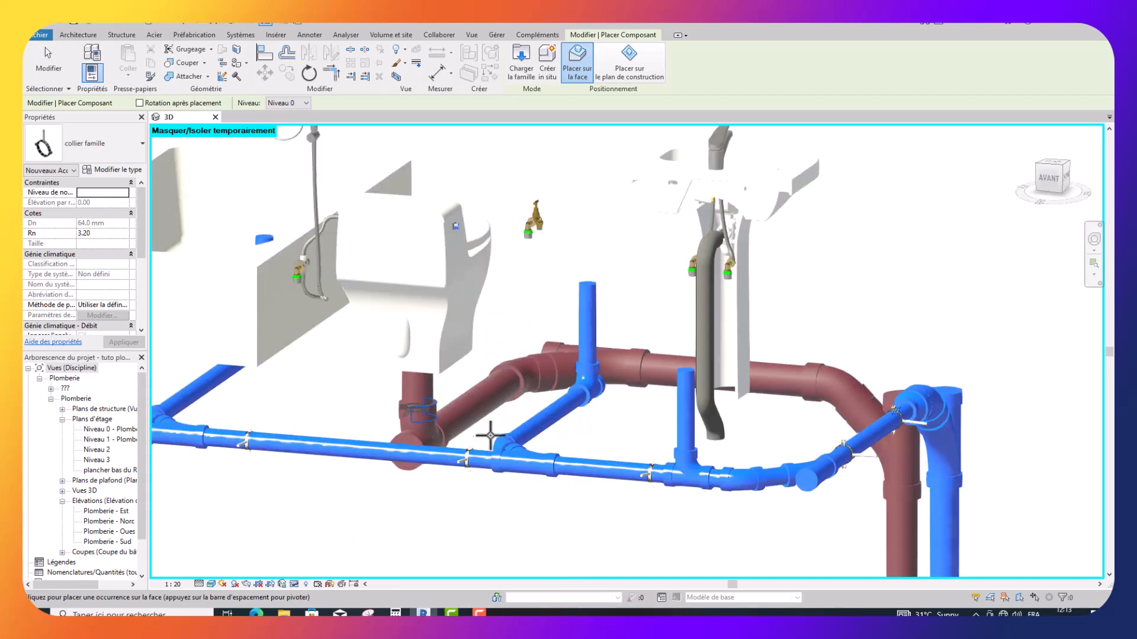
scroll(526, 431, "up", 2)
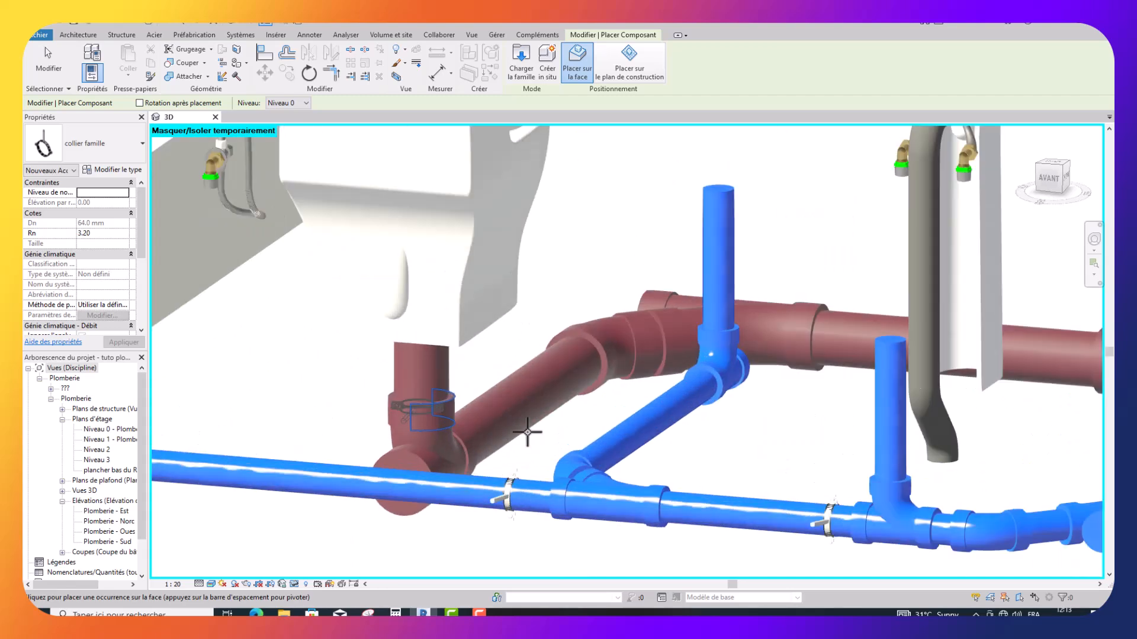
scroll(527, 432, "up", 2)
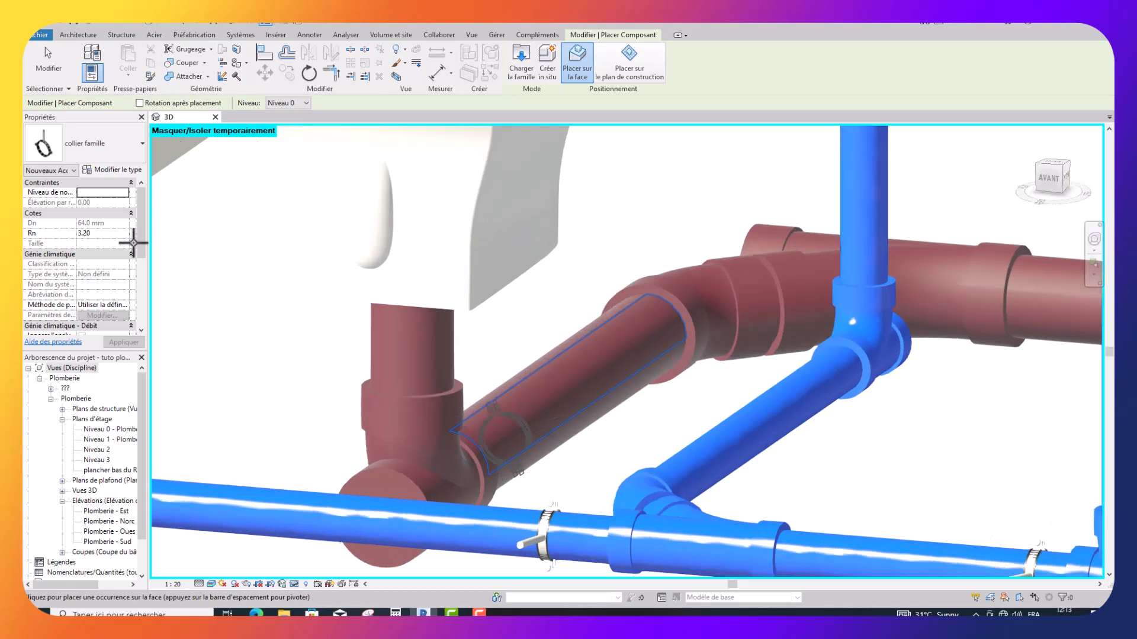
left_click(91, 233)
left_click_drag(80, 235, 68, 237)
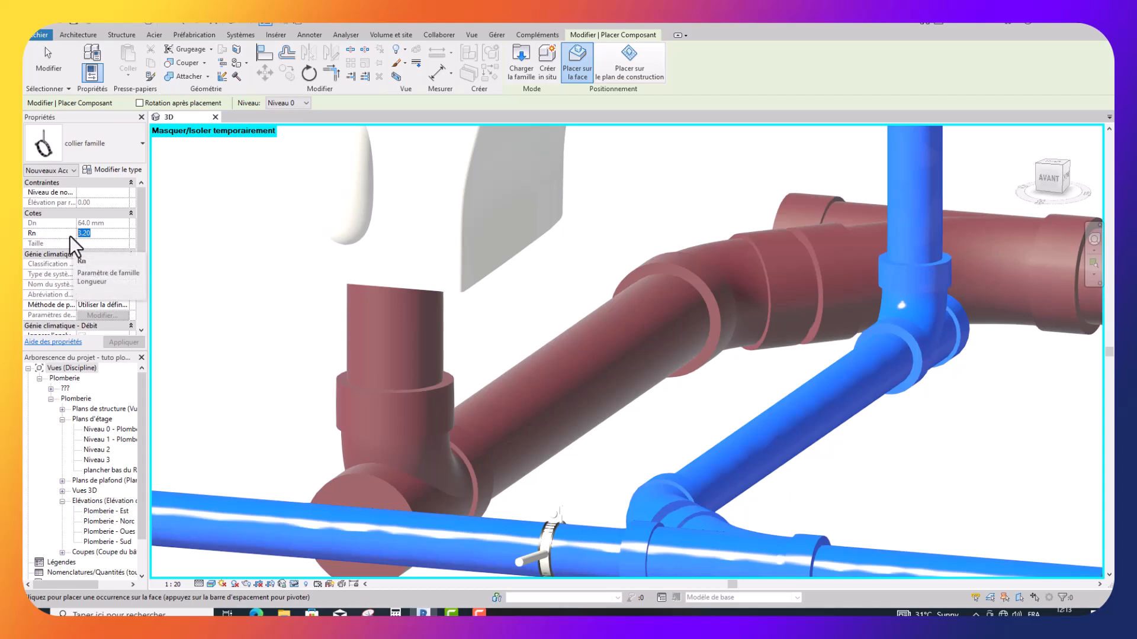
type("5")
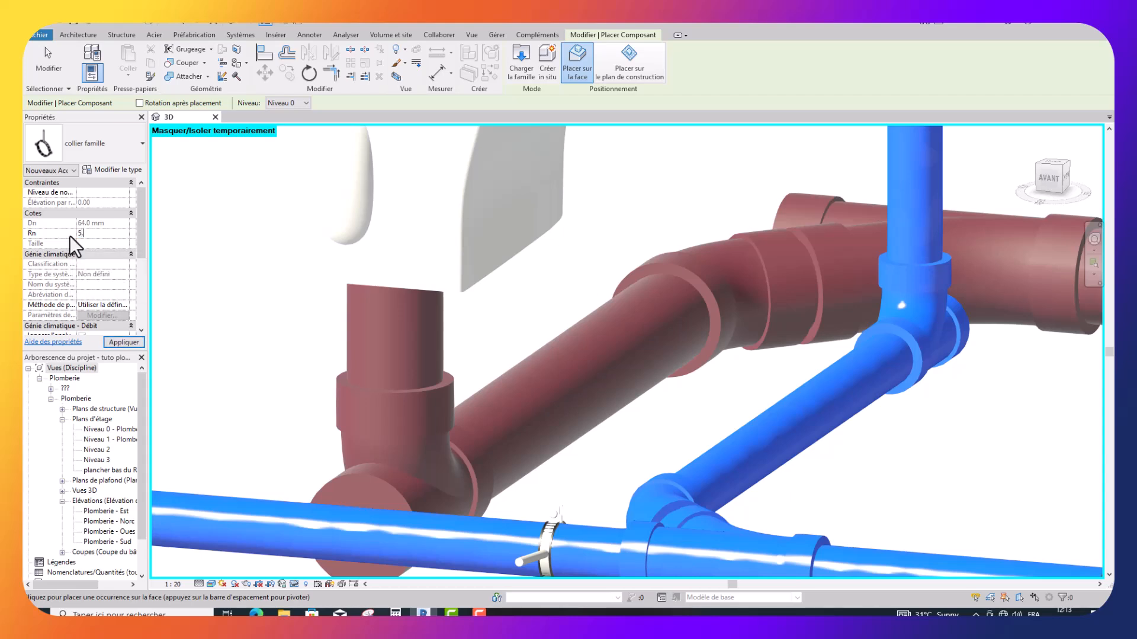
type(".6")
key("Return")
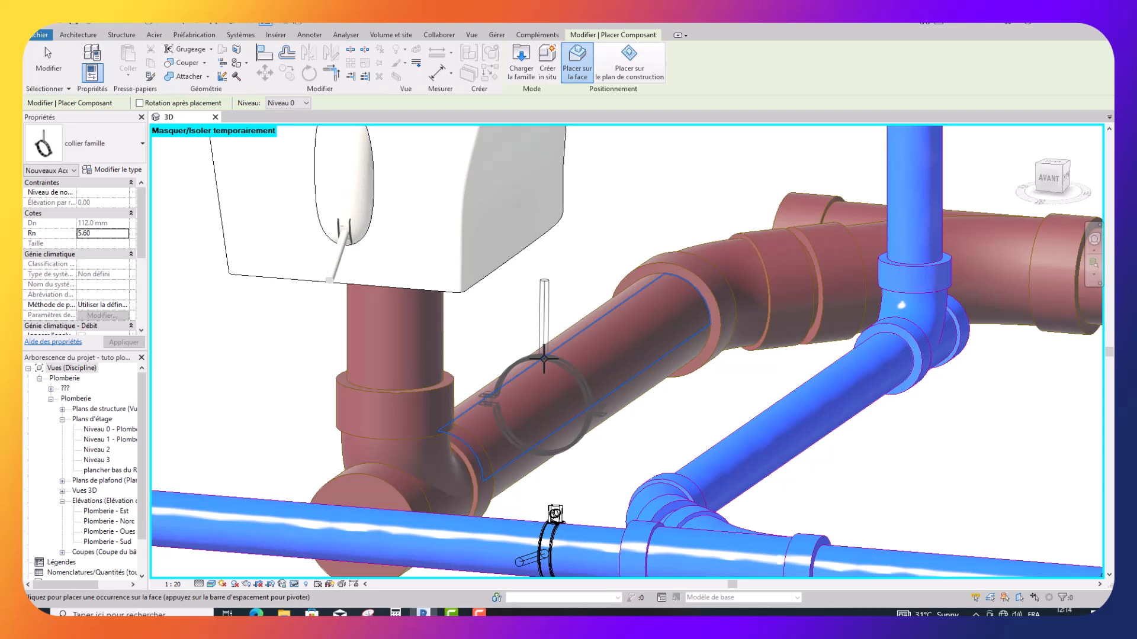
left_click(544, 358)
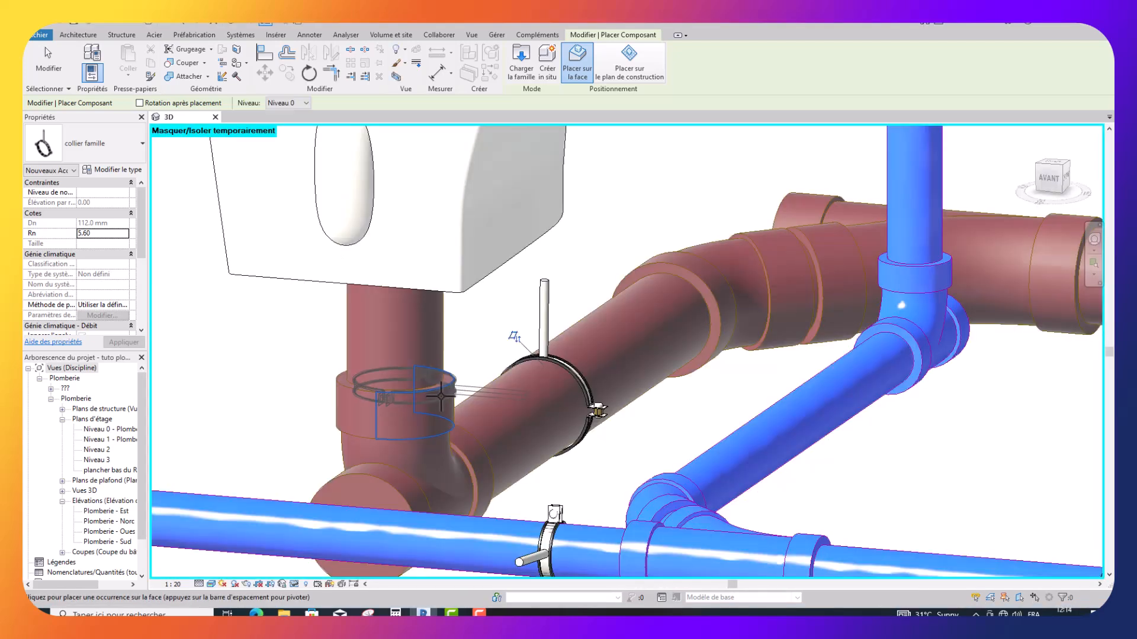
Place another clamp with Rn 5.6 on the short brown pipe between the branch fitting and the stack elbow, ending the placement.
scroll(420, 401, "down", 1)
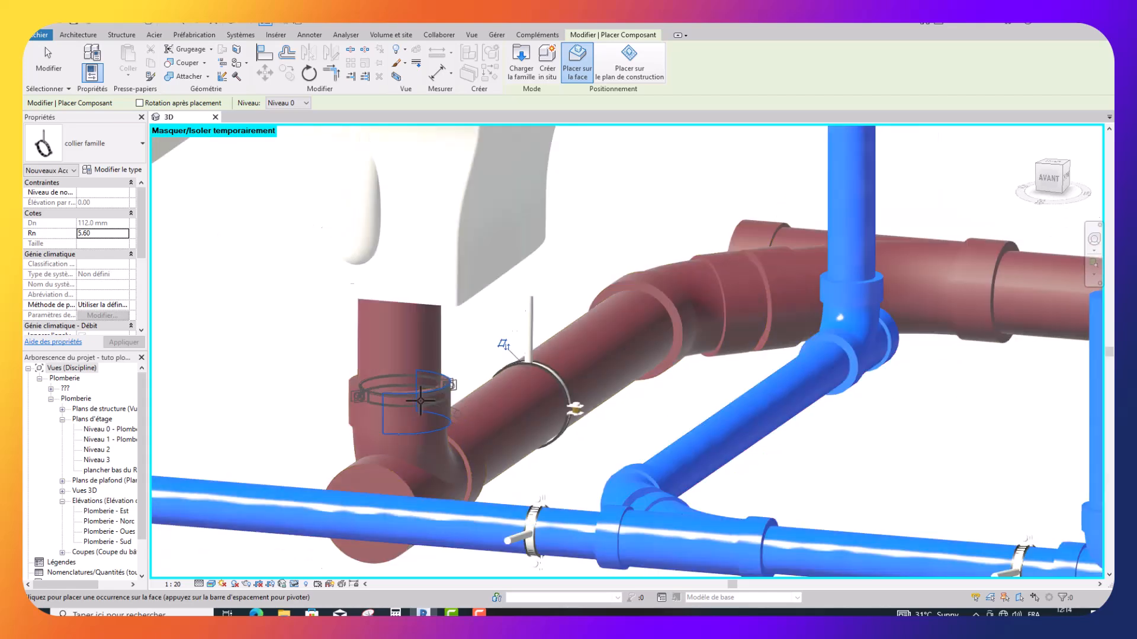
scroll(421, 401, "down", 1)
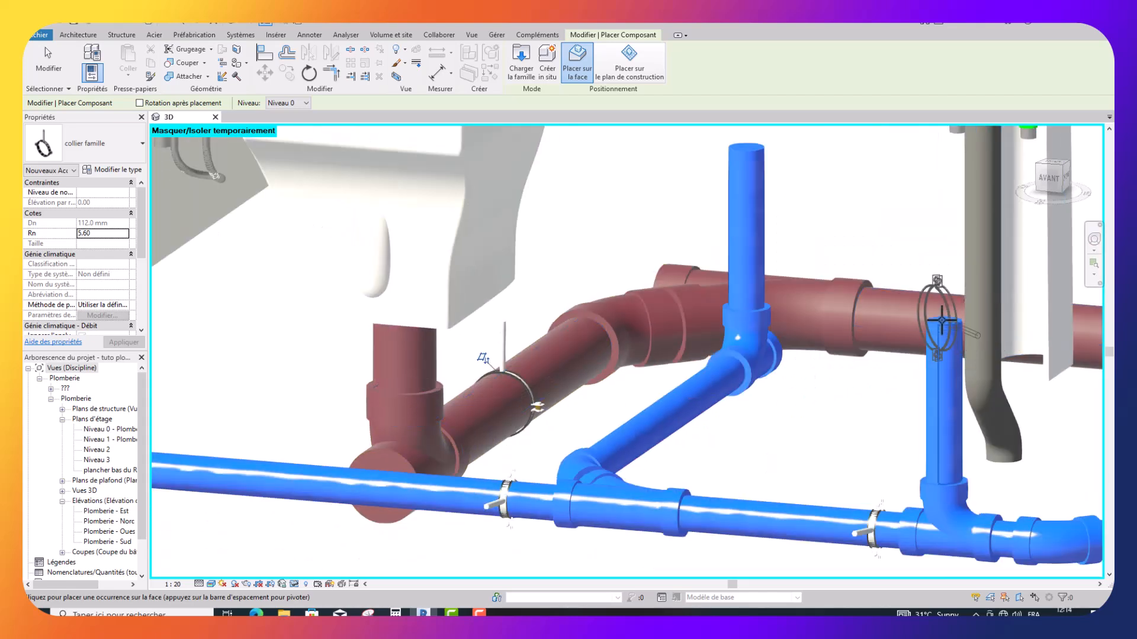
middle_click_drag(855, 400, 681, 370, "shift")
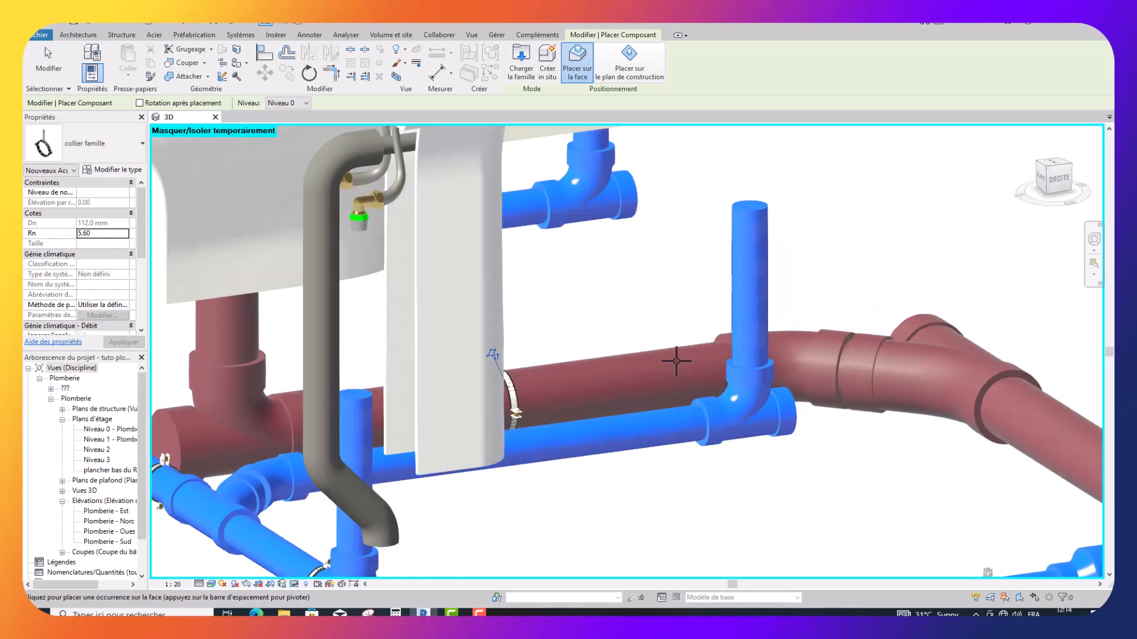
scroll(675, 358, "down", 5)
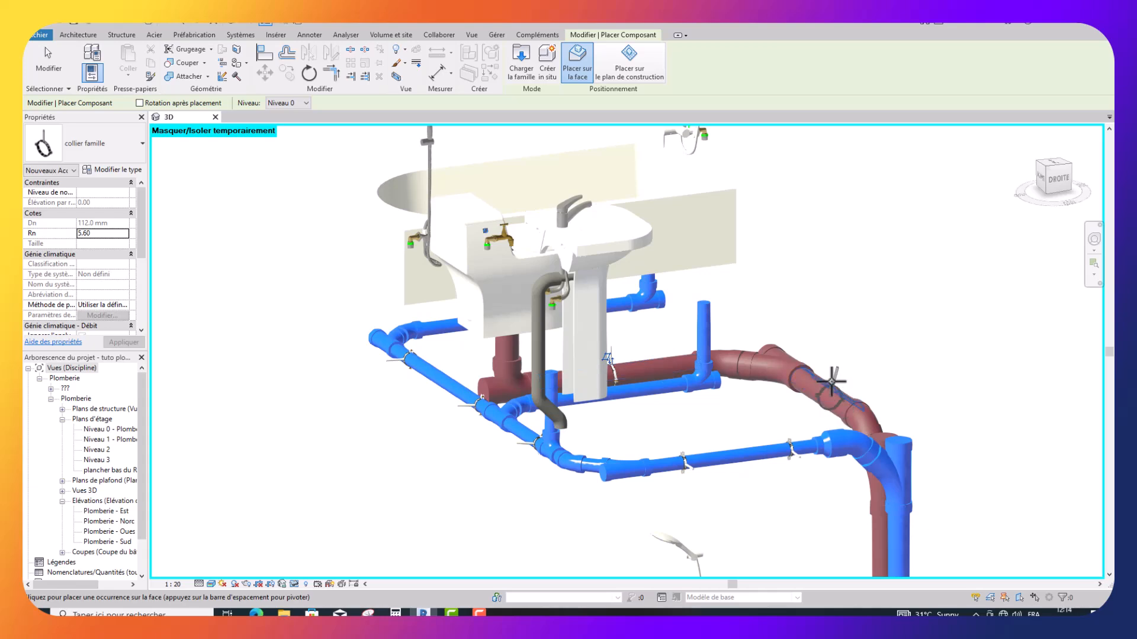
scroll(833, 382, "up", 3)
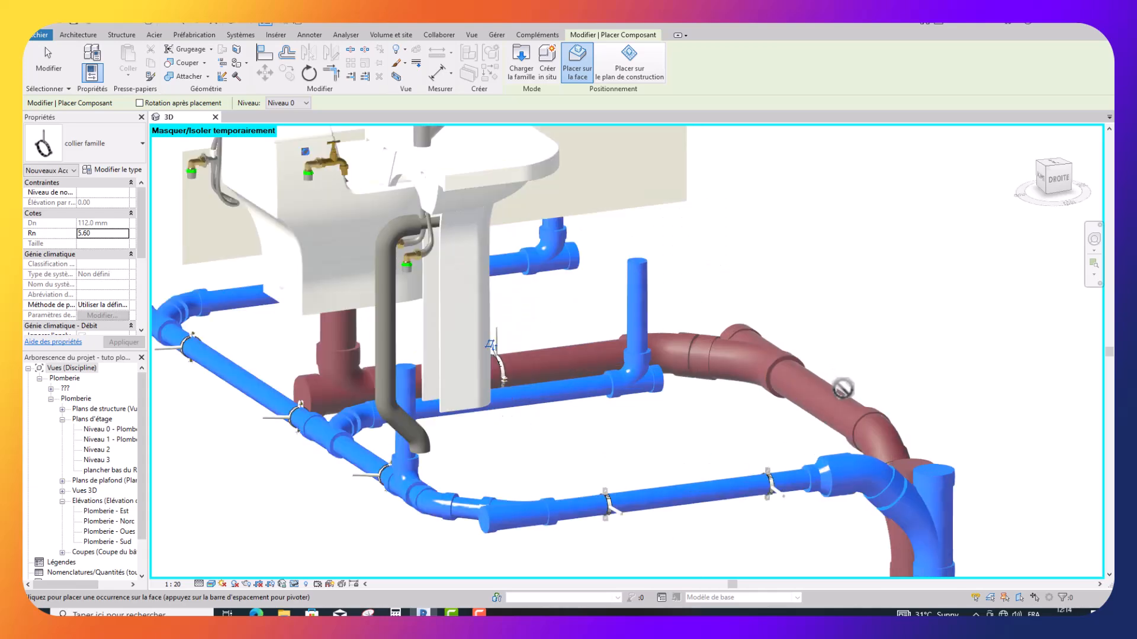
scroll(842, 391, "up", 4)
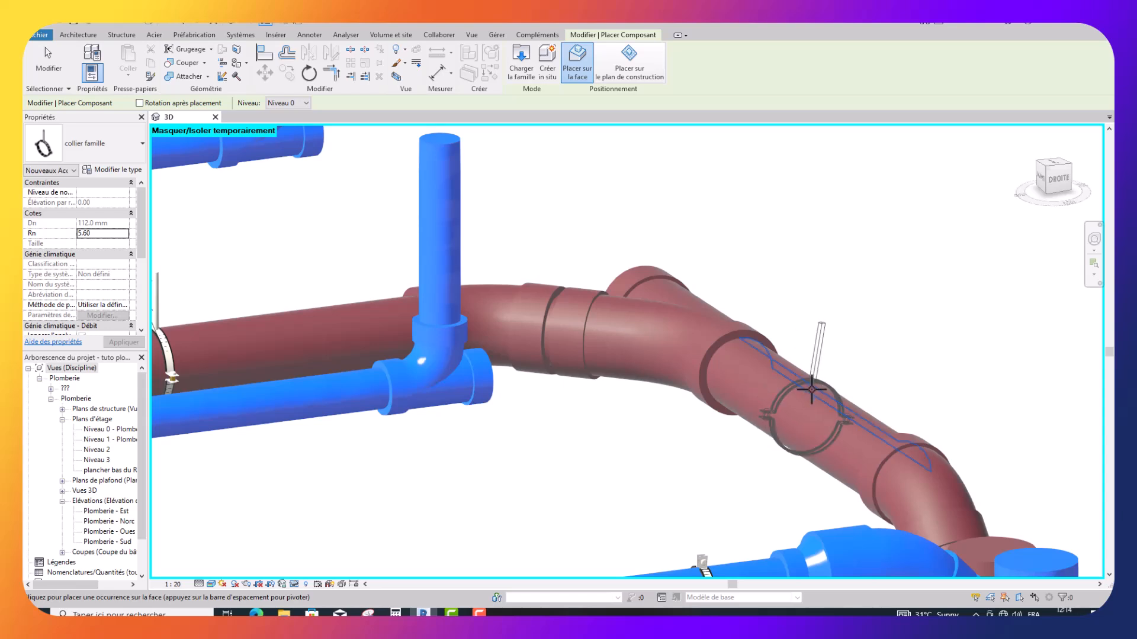
middle_click_drag(803, 411, 733, 394, "shift")
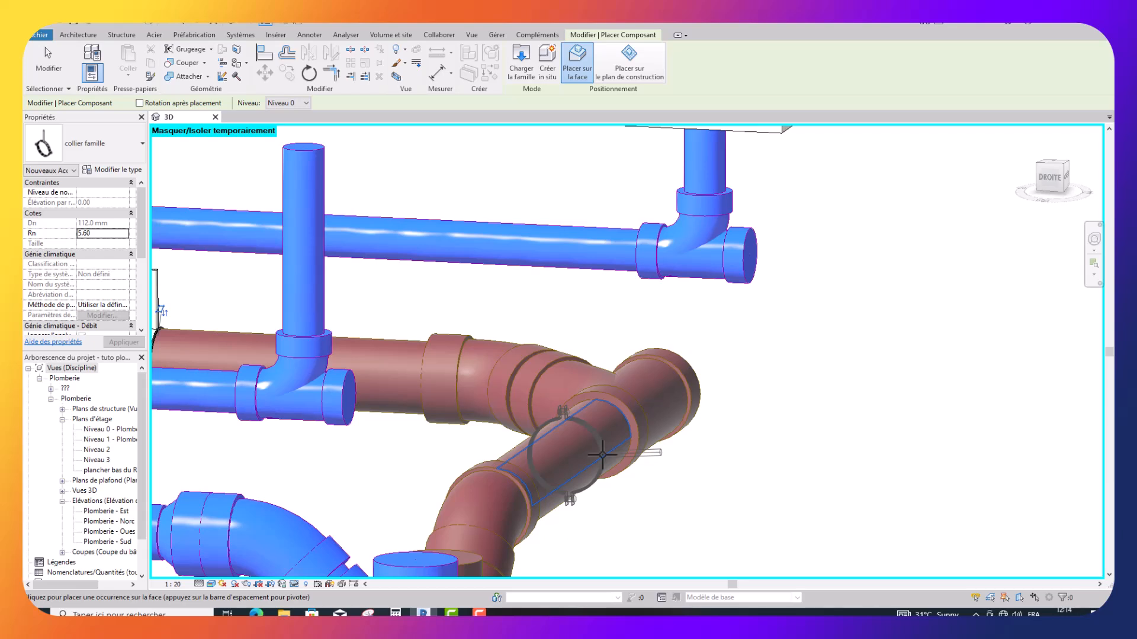
left_click(603, 456)
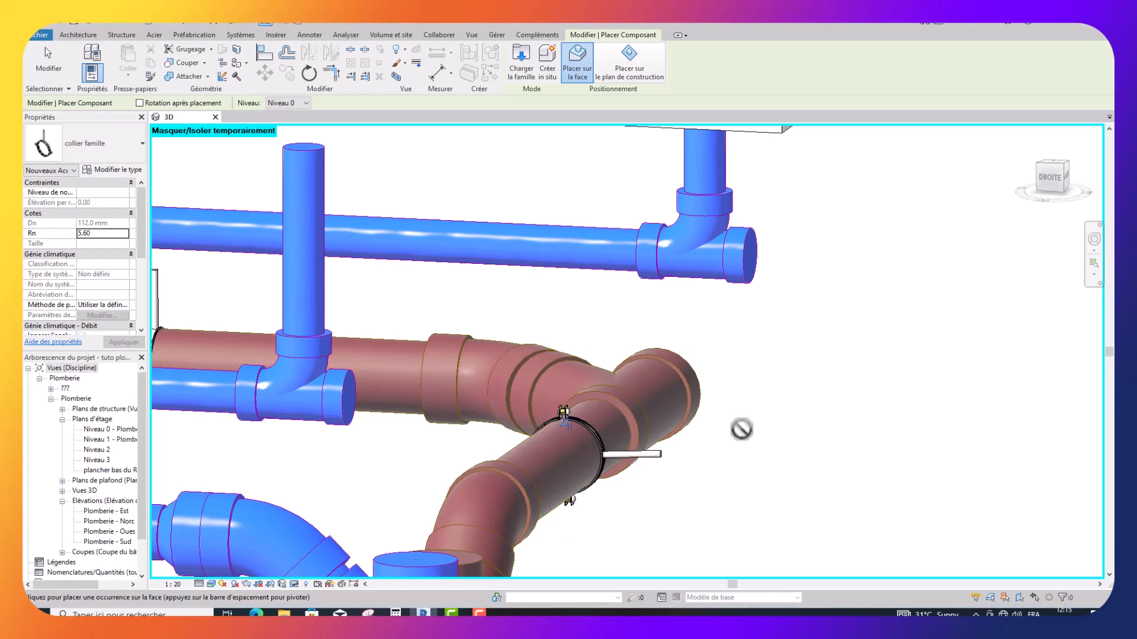
key("Escape")
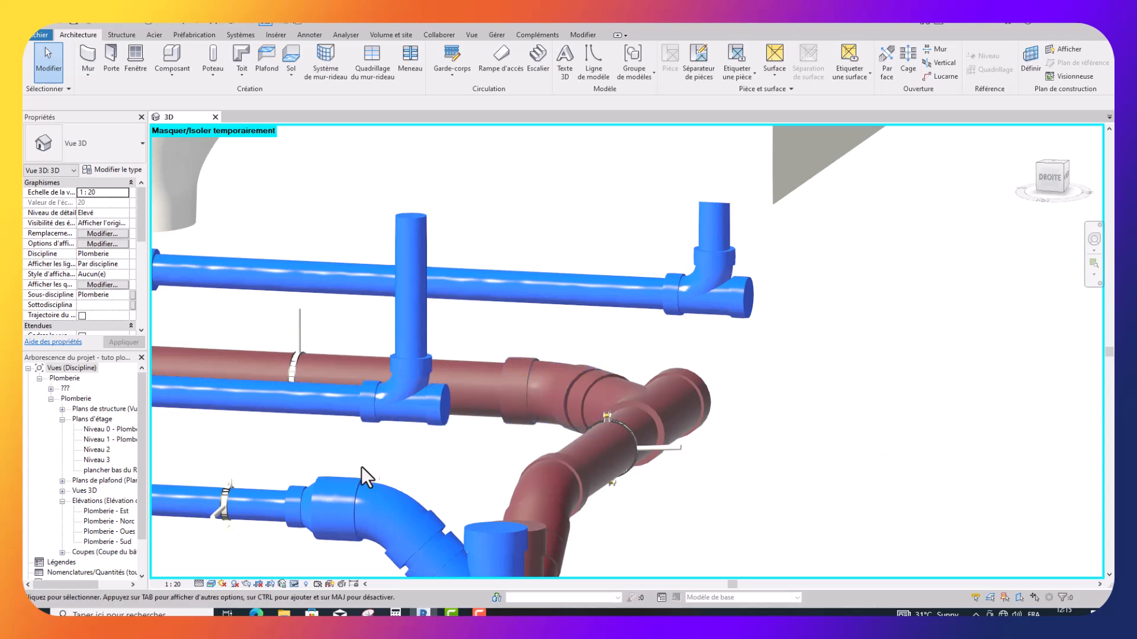
Create another clamp like the one with Rn 3.20 and place two on the horizontal blue pipe under the bathtub, one near each end.
left_click(224, 501)
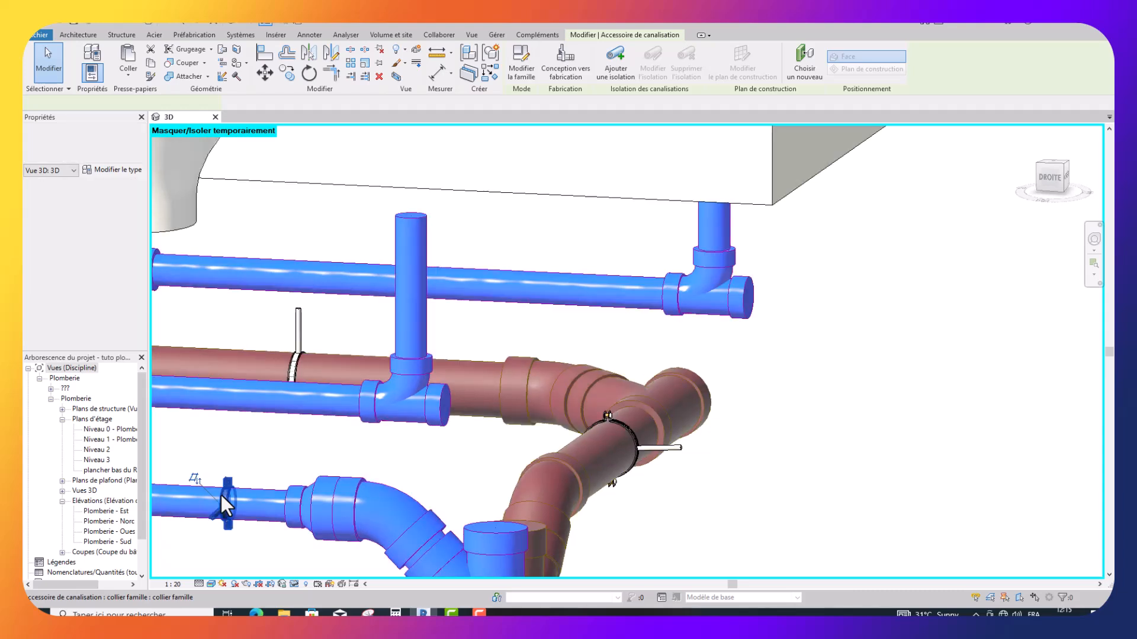
right_click(223, 495)
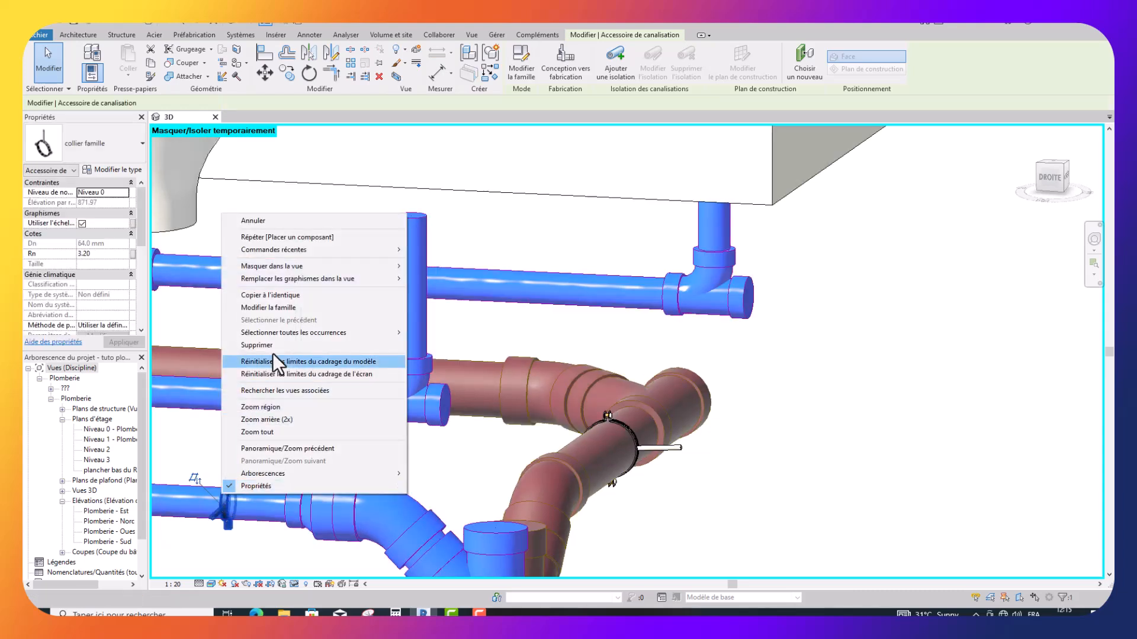
left_click(280, 292)
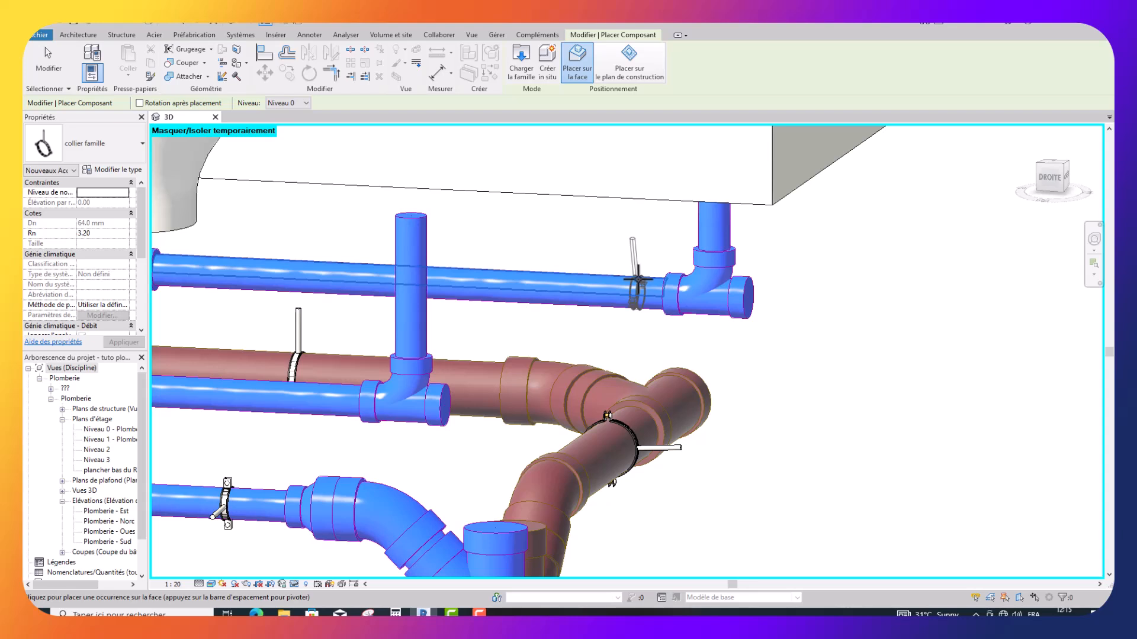
scroll(637, 279, "up", 2)
left_click(639, 277)
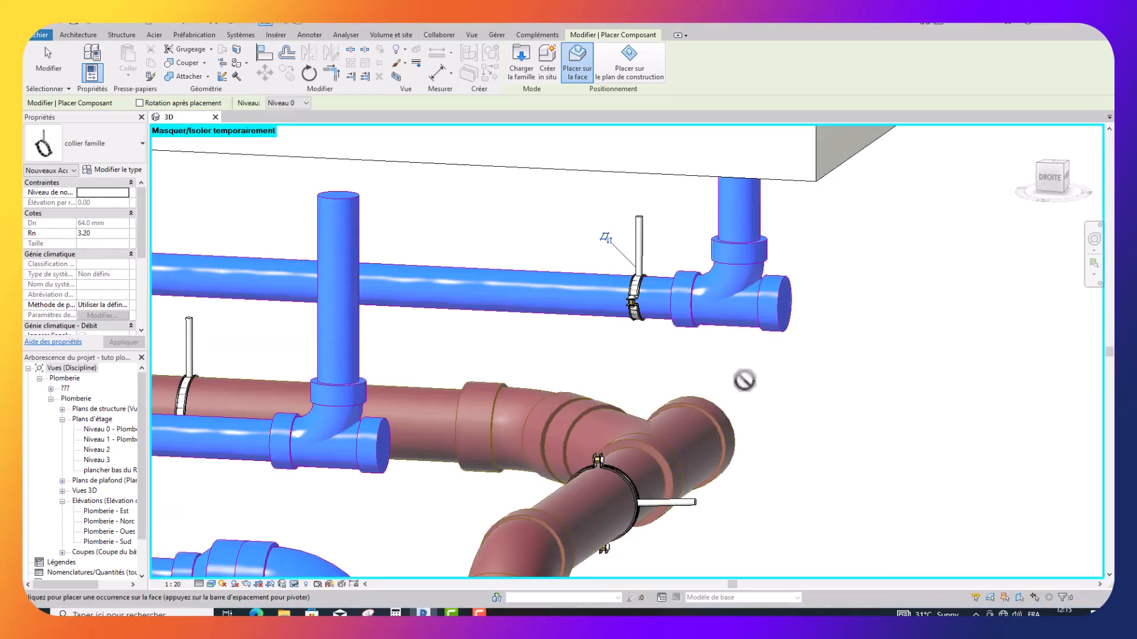
scroll(745, 381, "down", 2)
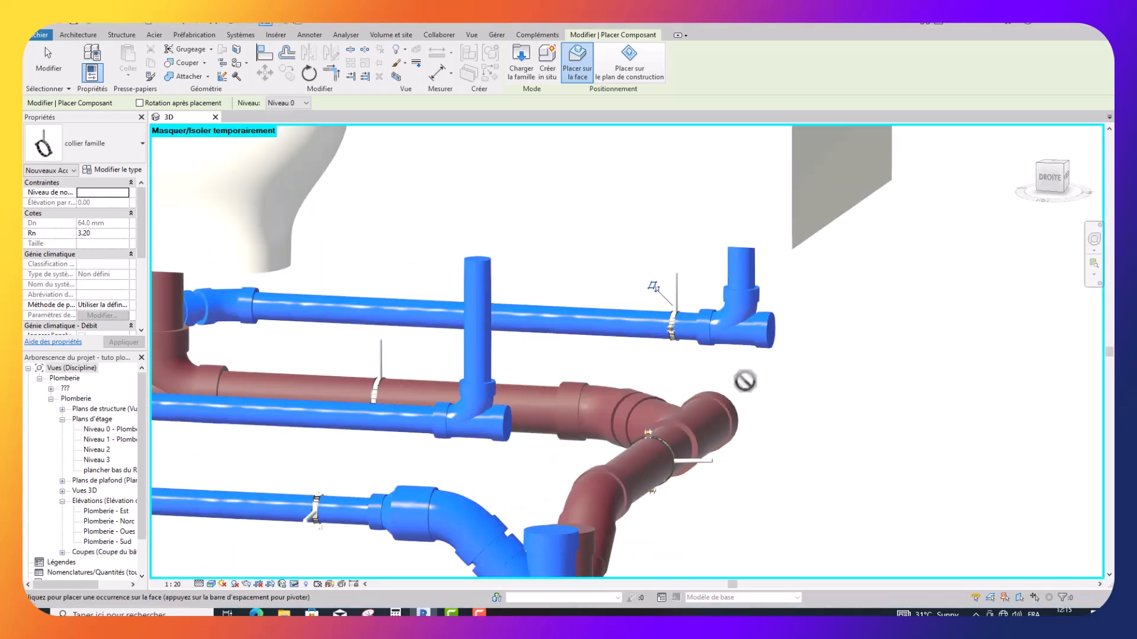
scroll(703, 377, "down", 1)
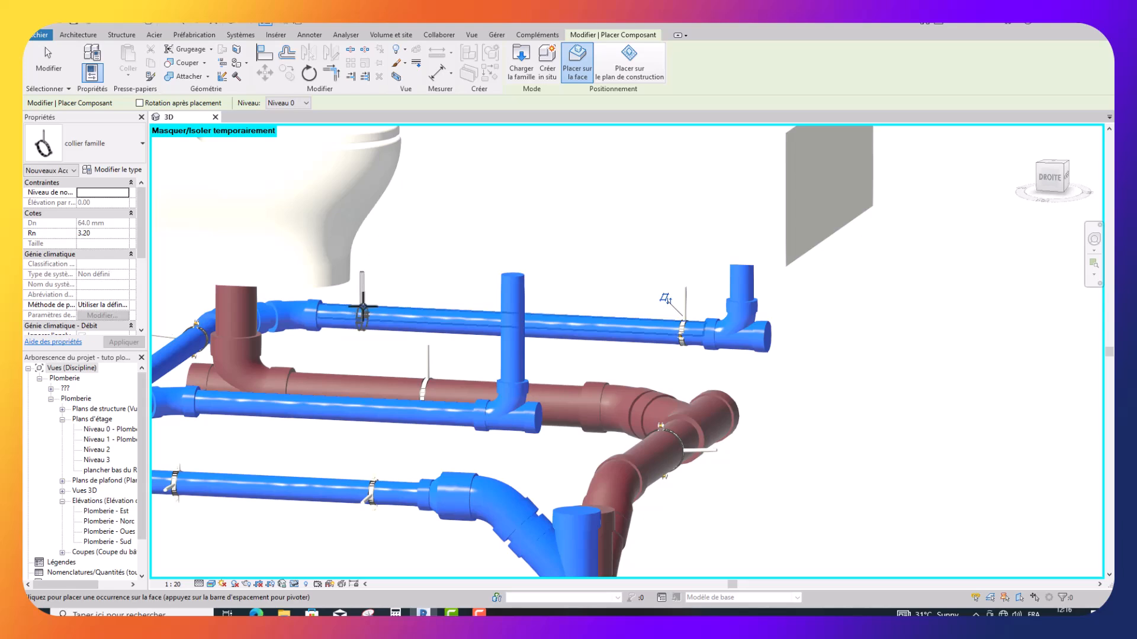
left_click(362, 307)
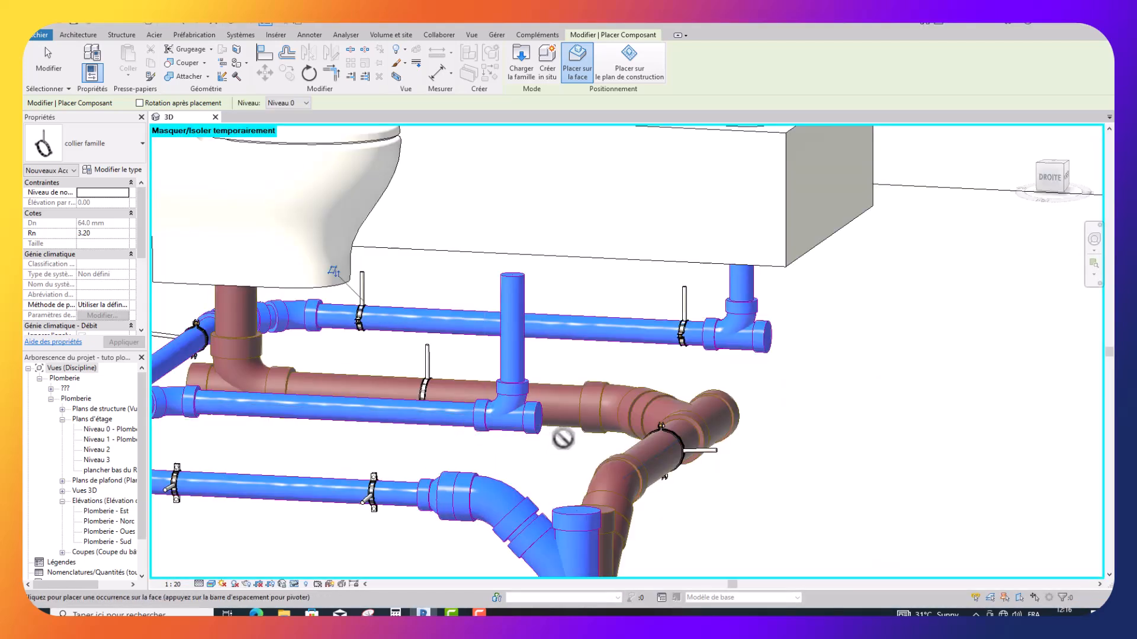
Place two clamps with Rn 3.20 on the middle horizontal blue pipe, one near each end, and end the placement.
scroll(562, 438, "down", 2)
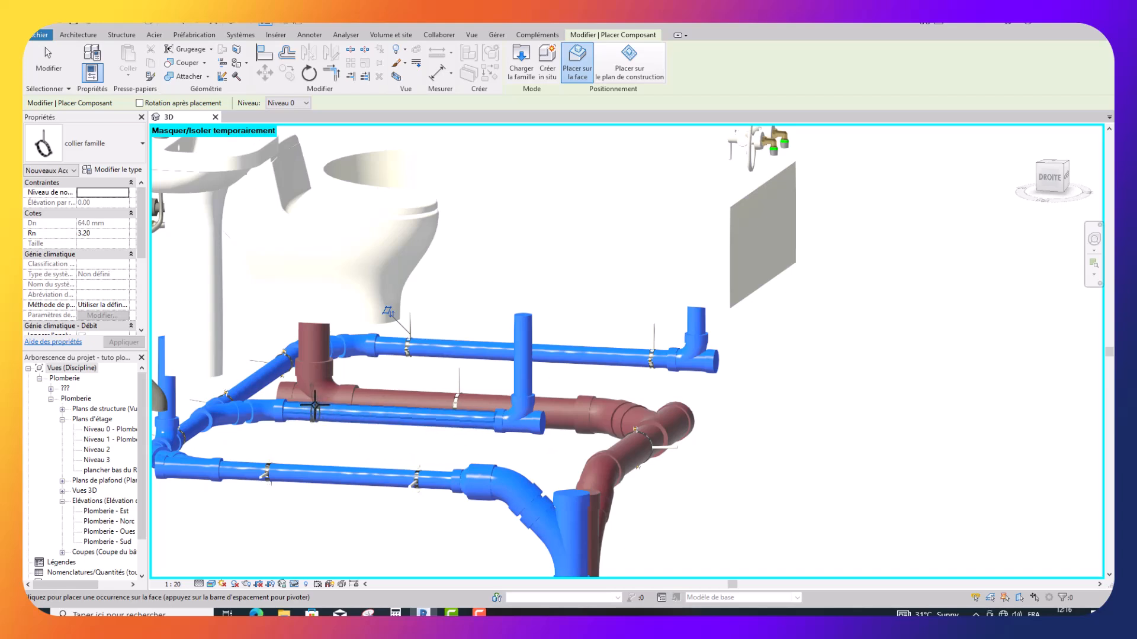
scroll(315, 406, "up", 1)
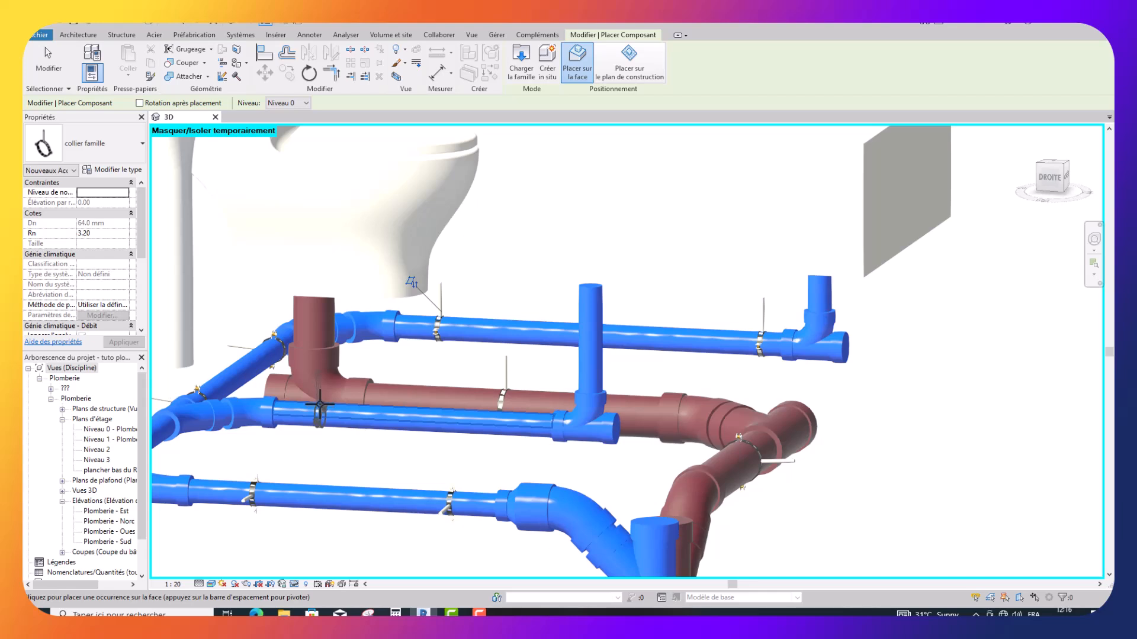
left_click(319, 405)
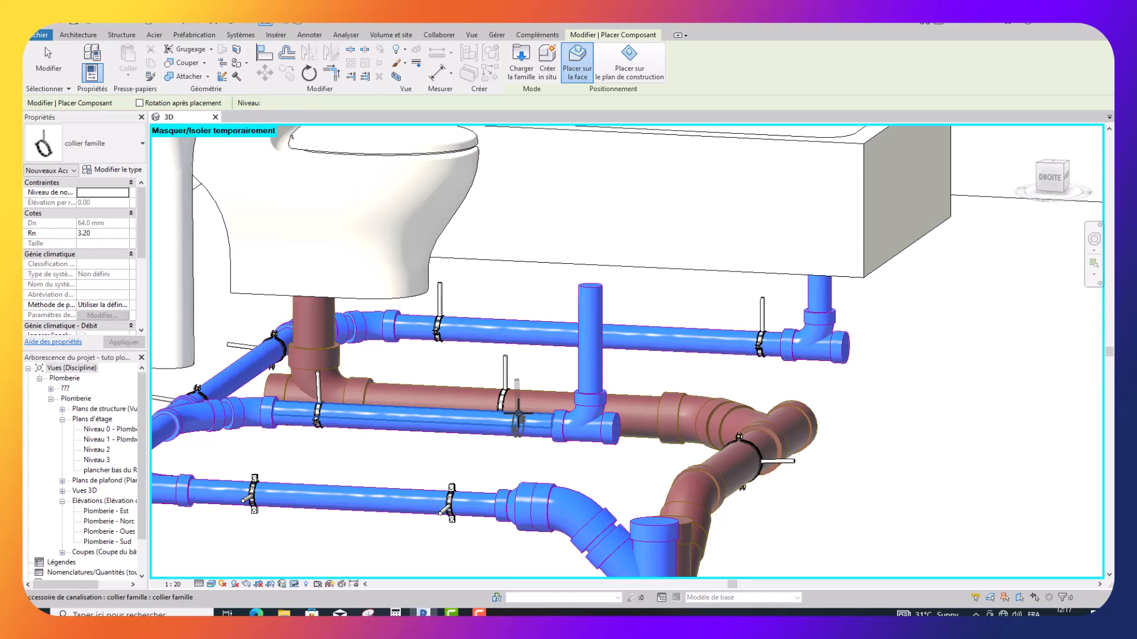
left_click(518, 414)
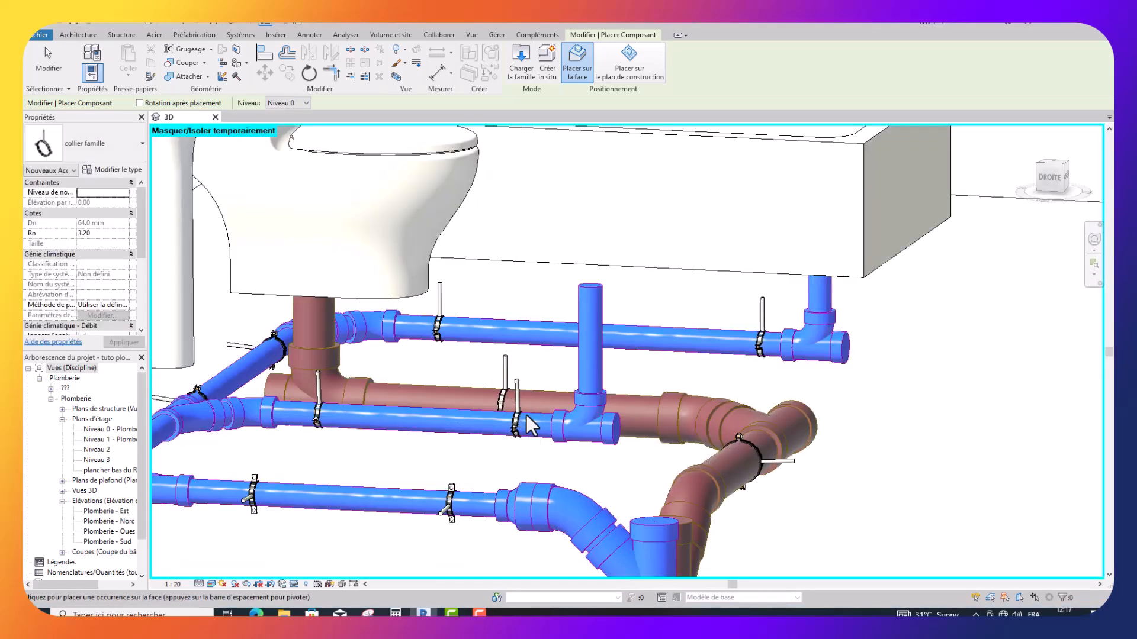
key("Escape")
Set Rn to 5.10 for a new collier famille clamp, rotate it, and place it on the vertical blue stack just below the branch fitting.
scroll(527, 401, "down", 4)
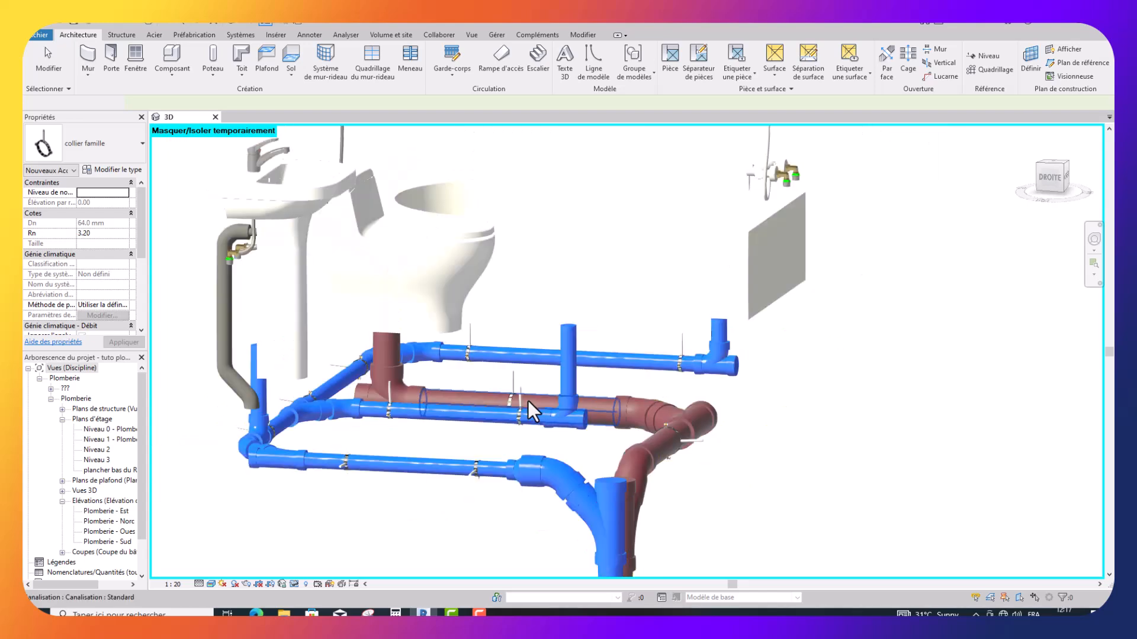
scroll(527, 400, "down", 2)
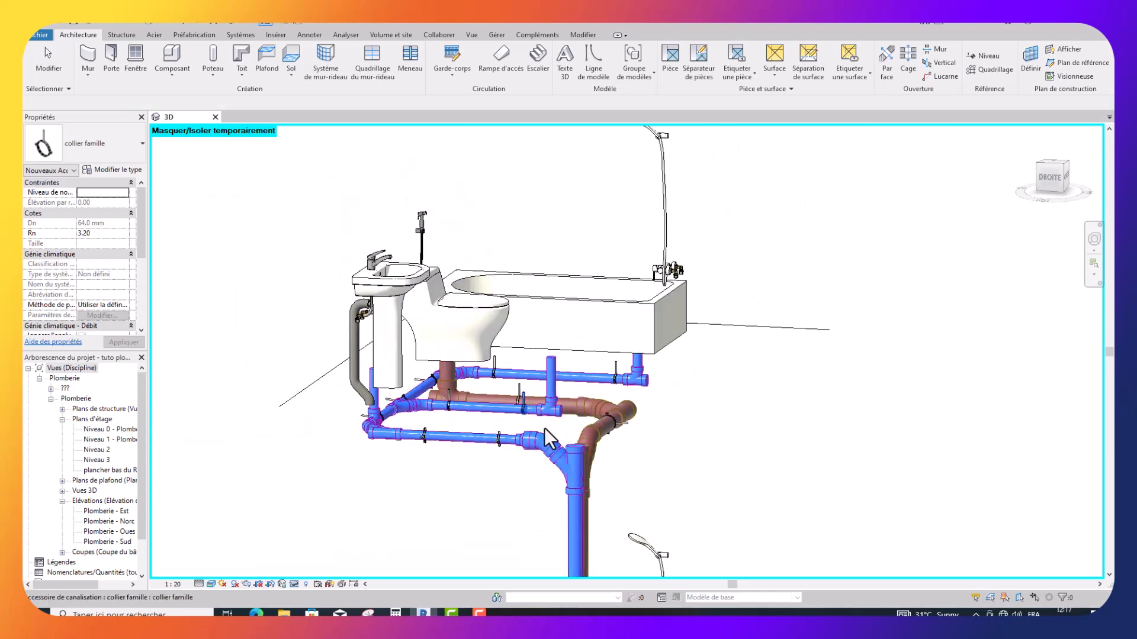
scroll(562, 488, "down", 2)
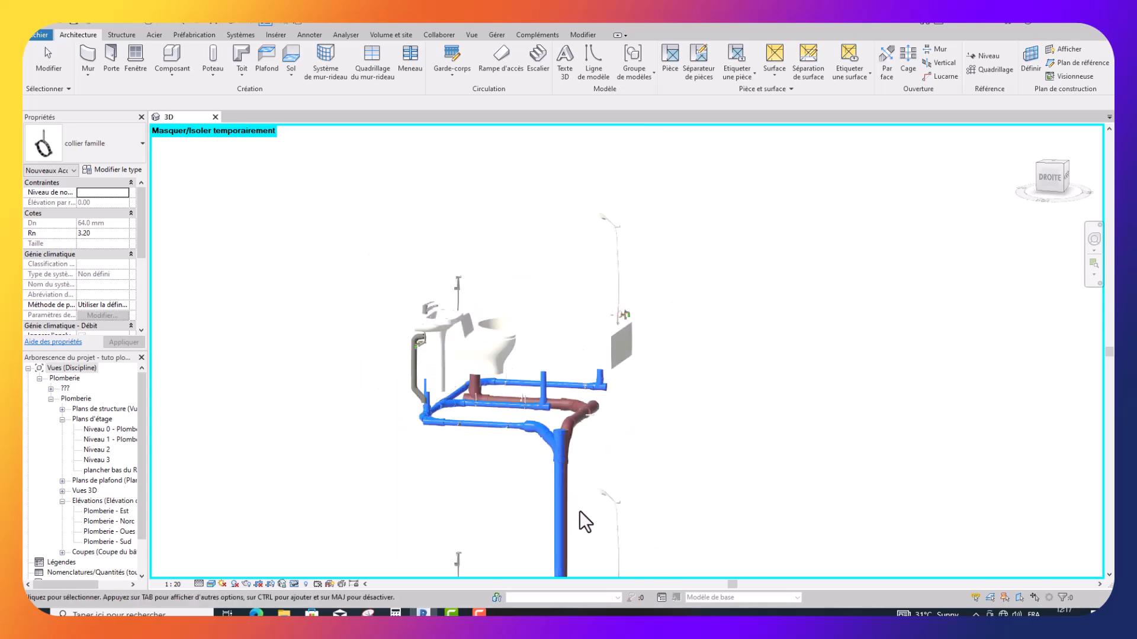
scroll(580, 510, "up", 5)
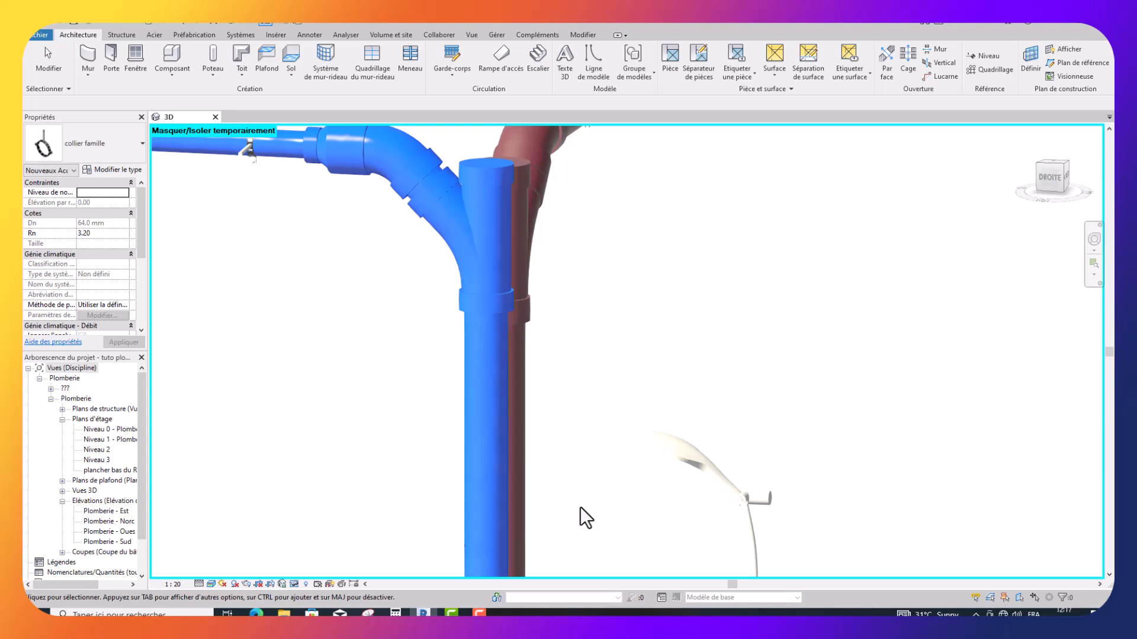
key("Escape")
scroll(580, 507, "up", 3)
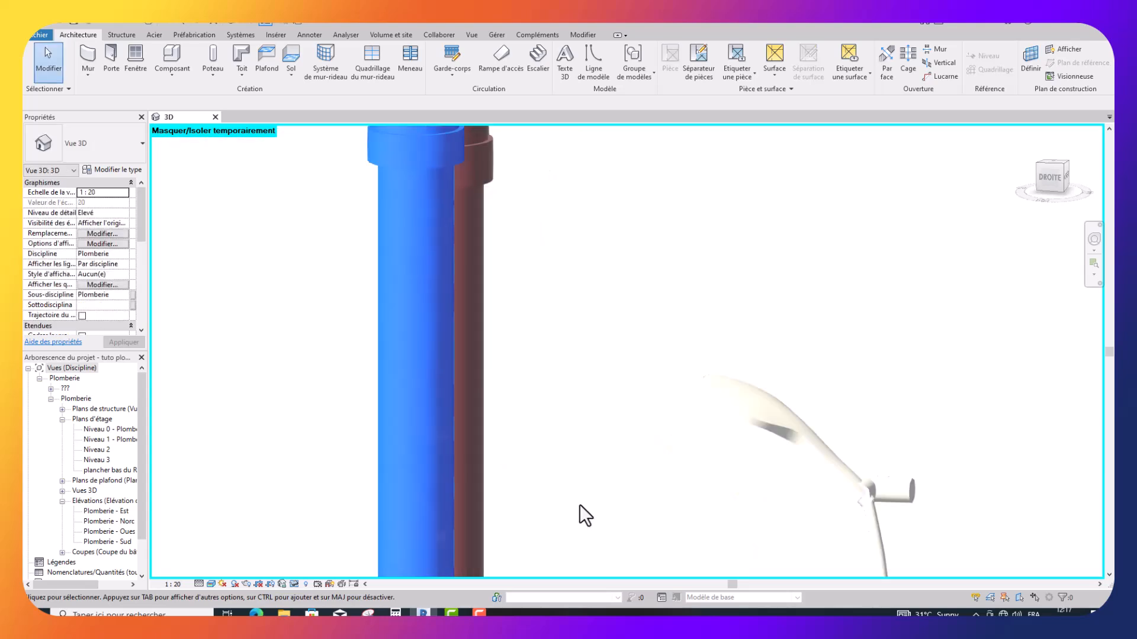
scroll(579, 503, "down", 1)
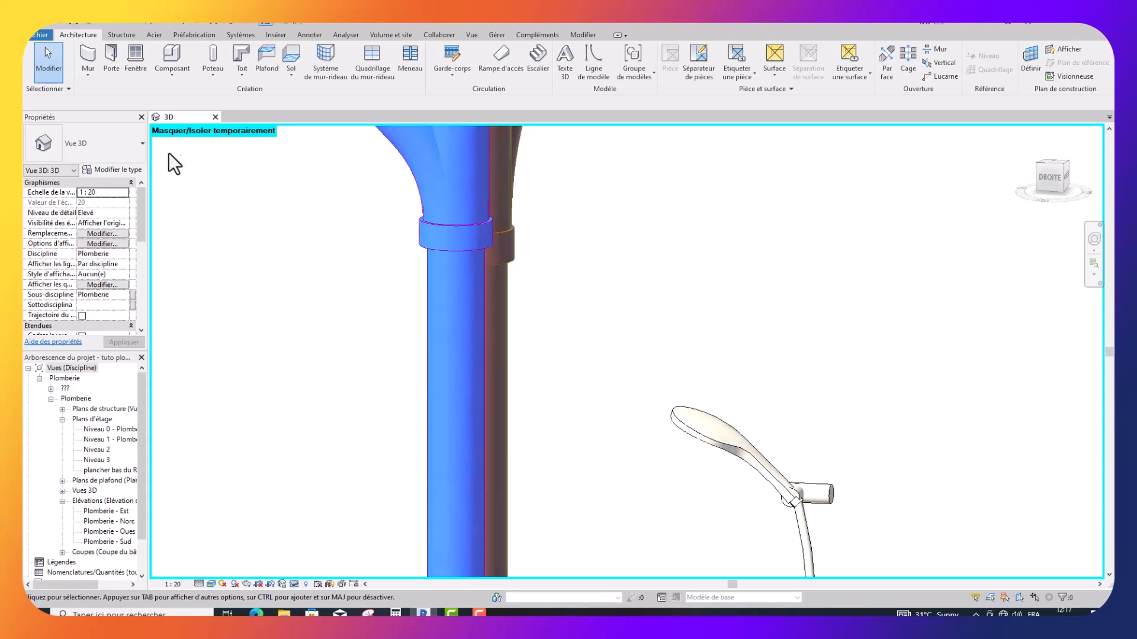
left_click(176, 58)
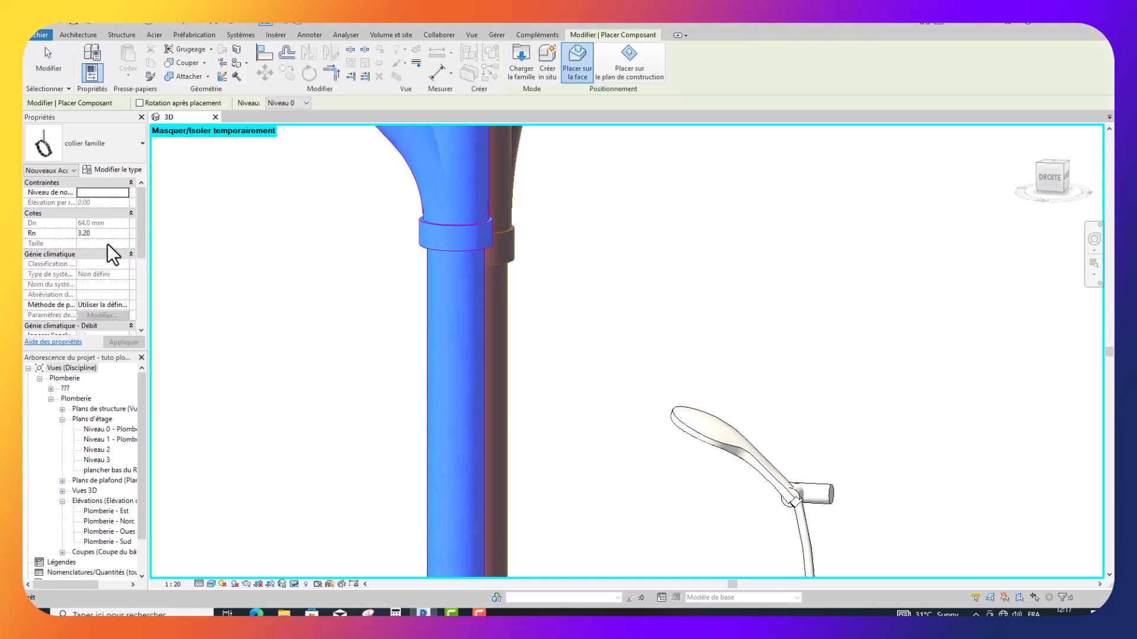
left_click(89, 233)
left_click_drag(90, 233, 72, 233)
type("5.10")
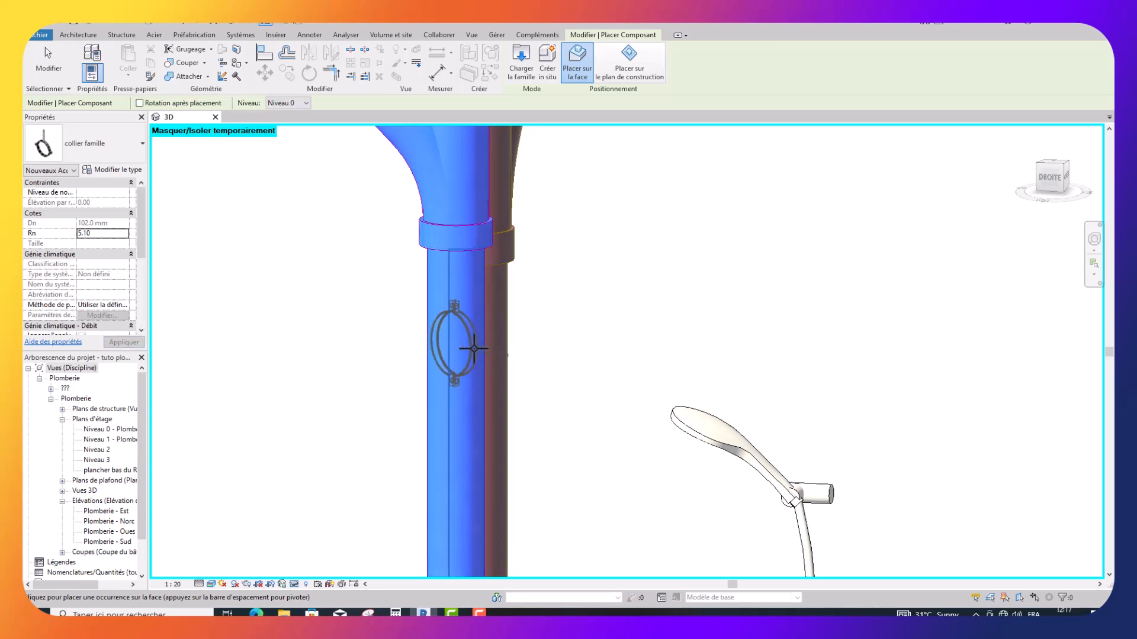
key("space")
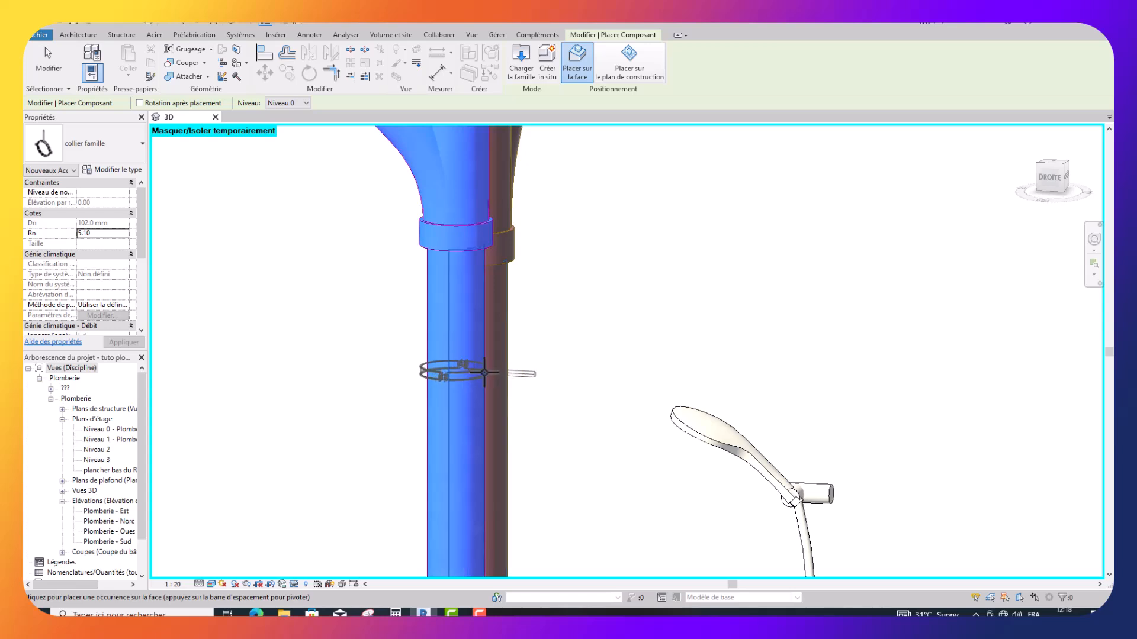
left_click(485, 372)
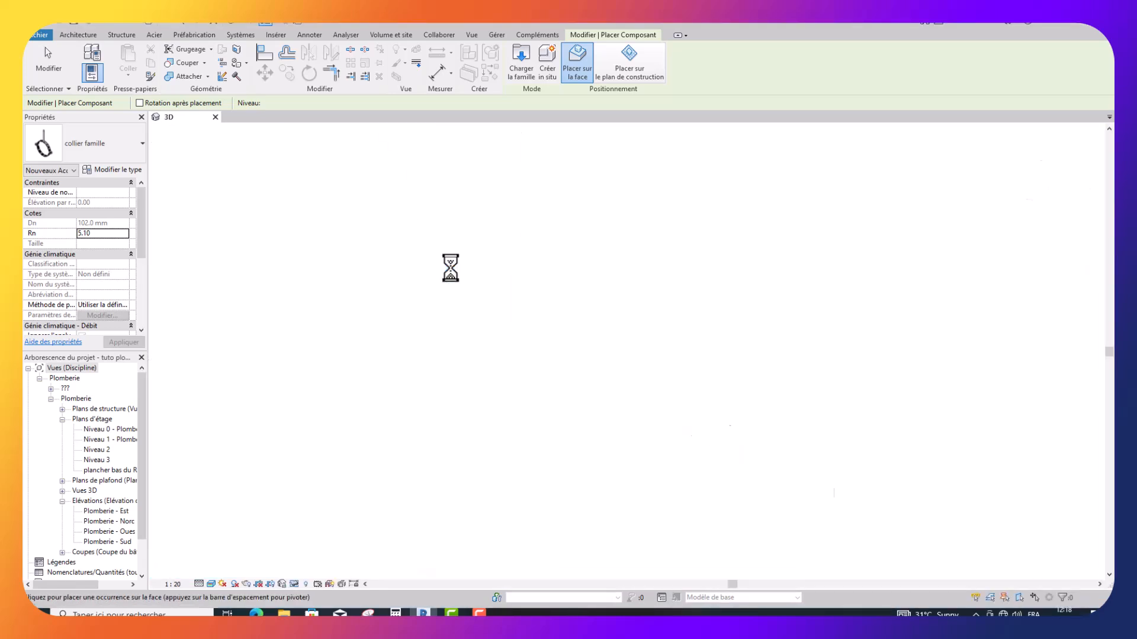
Place a second clamp with Rn 5.10 lower on the vertical blue stack, level with the bathtub of the floor below.
scroll(443, 258, "down", 2)
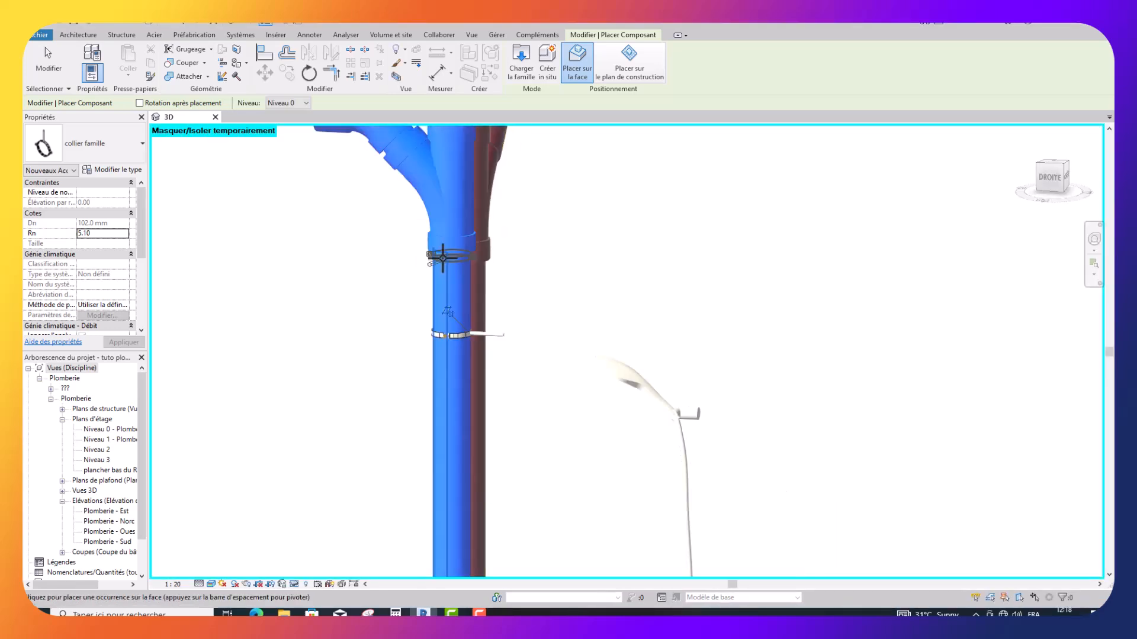
scroll(443, 258, "down", 1)
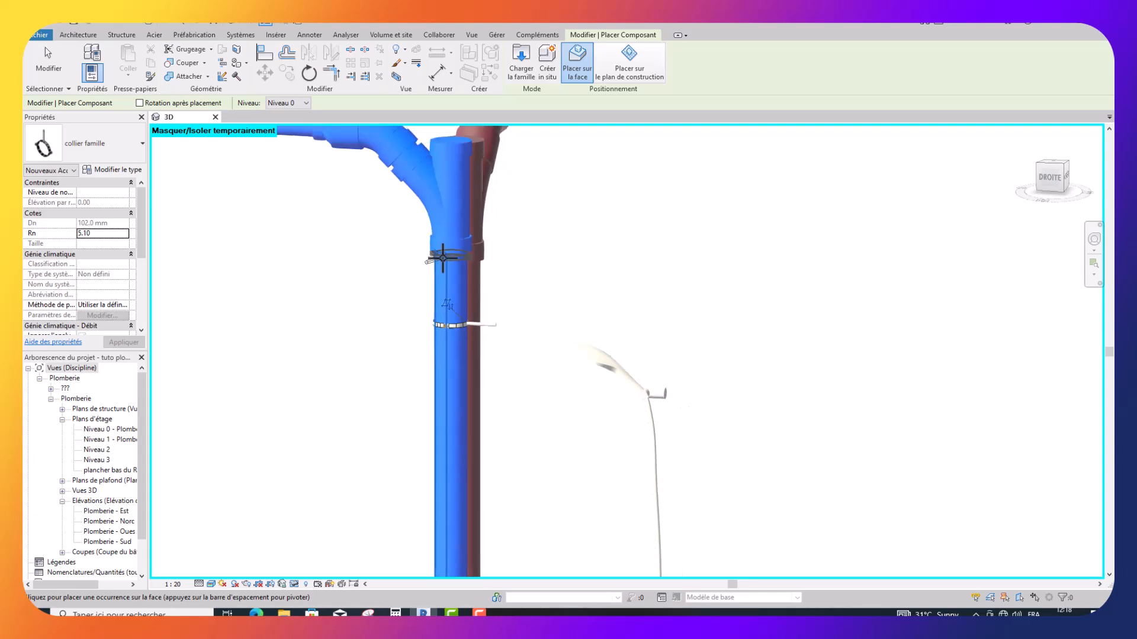
scroll(443, 258, "down", 1)
scroll(441, 258, "down", 1)
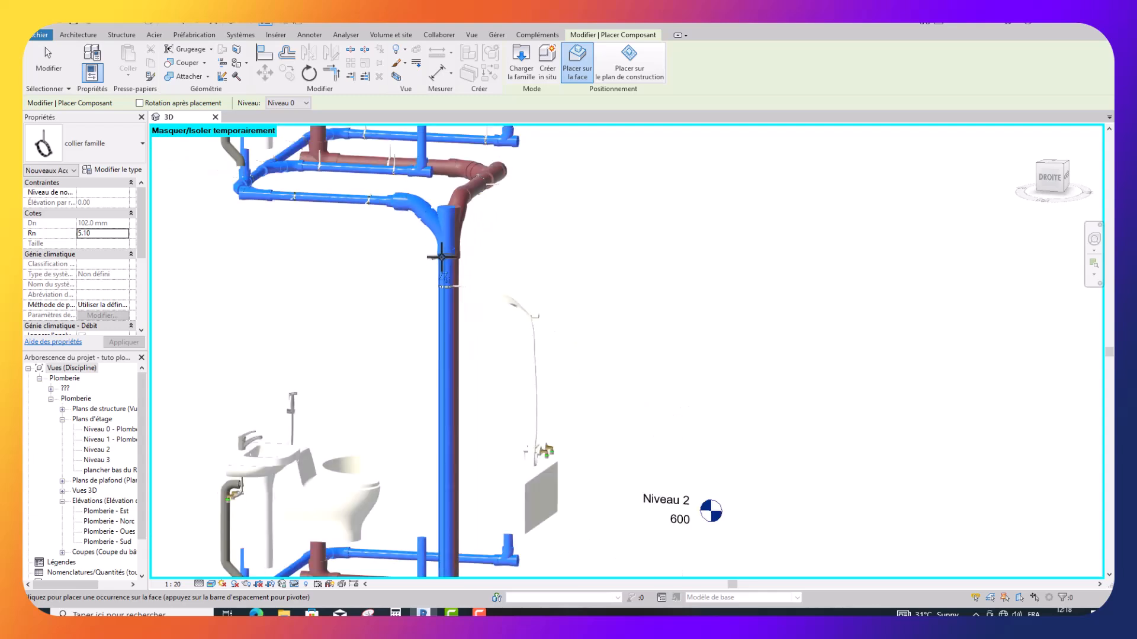
scroll(445, 305, "down", 1)
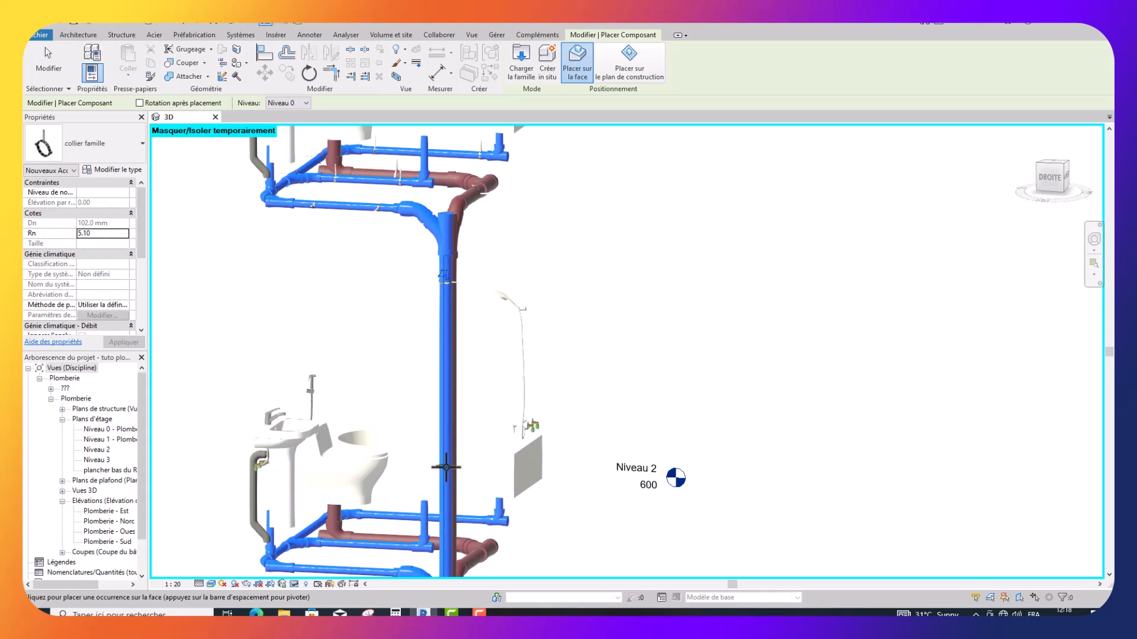
scroll(447, 466, "up", 1)
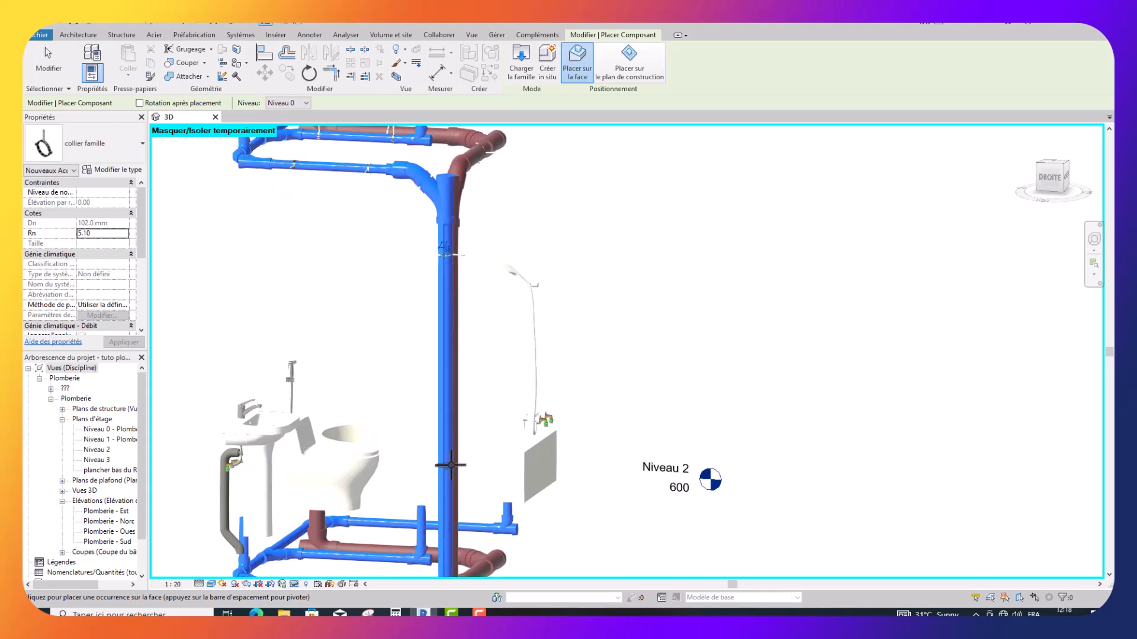
scroll(451, 466, "up", 1)
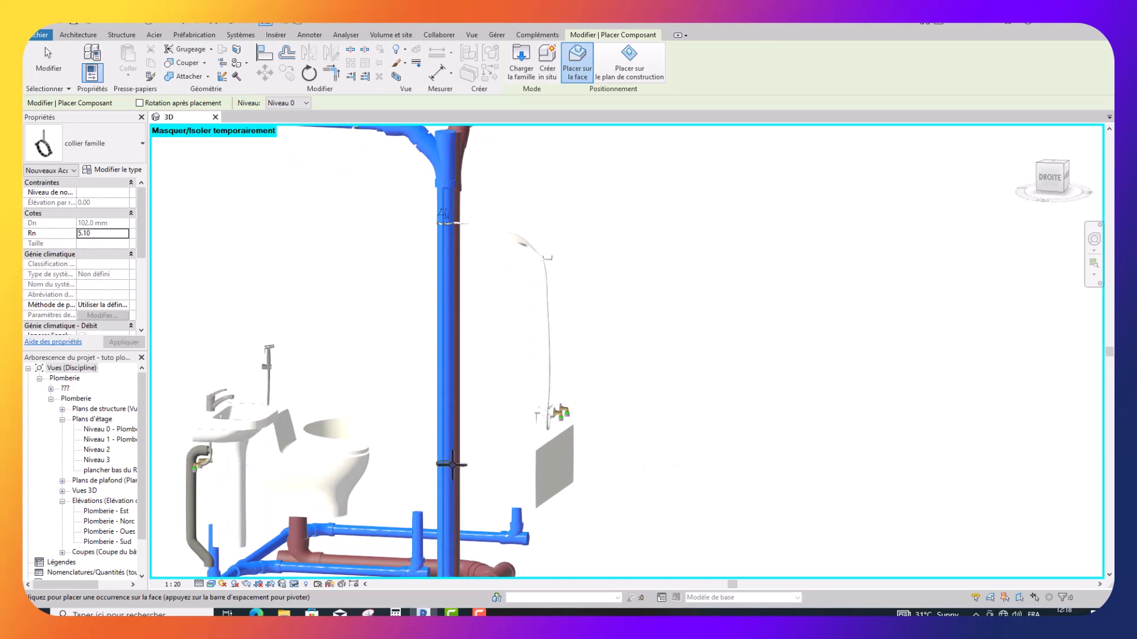
scroll(453, 465, "up", 1)
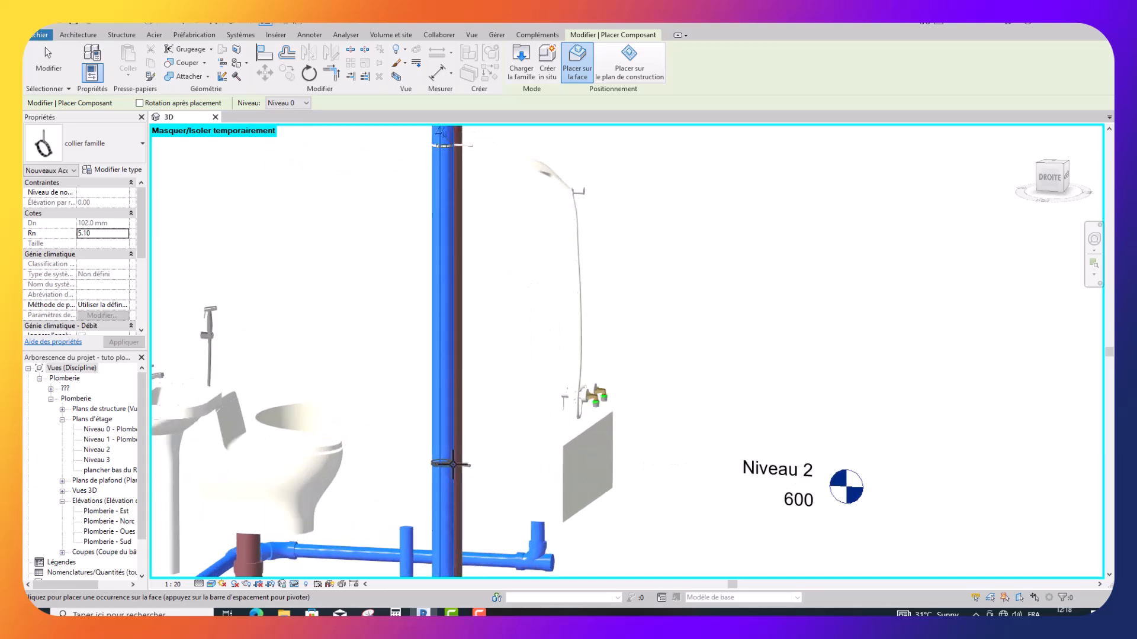
scroll(452, 465, "up", 1)
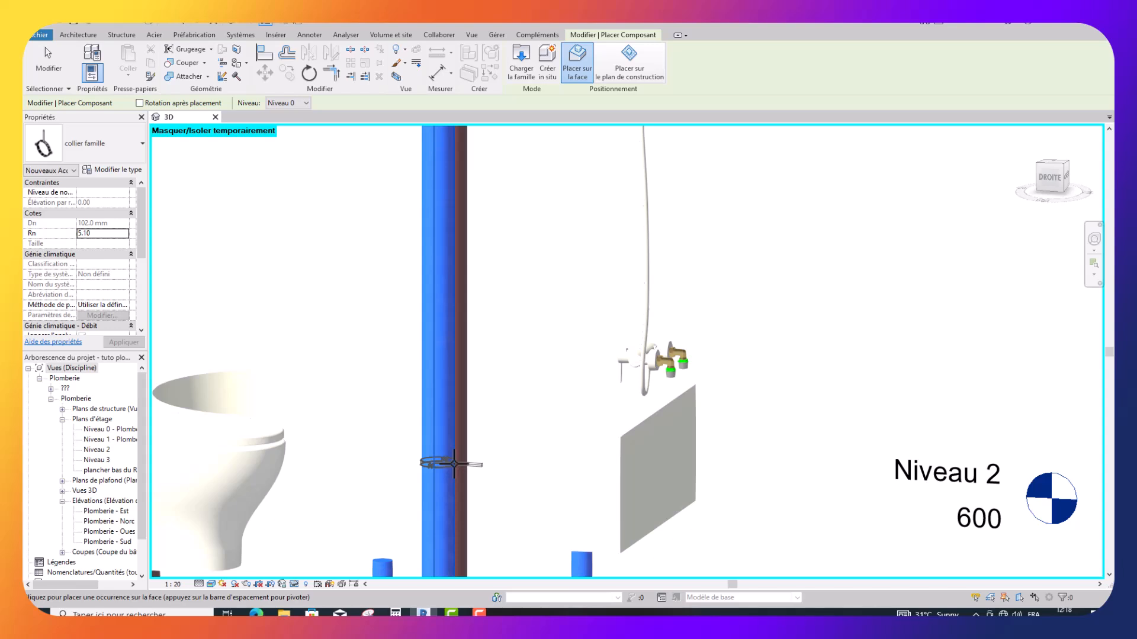
left_click(454, 464)
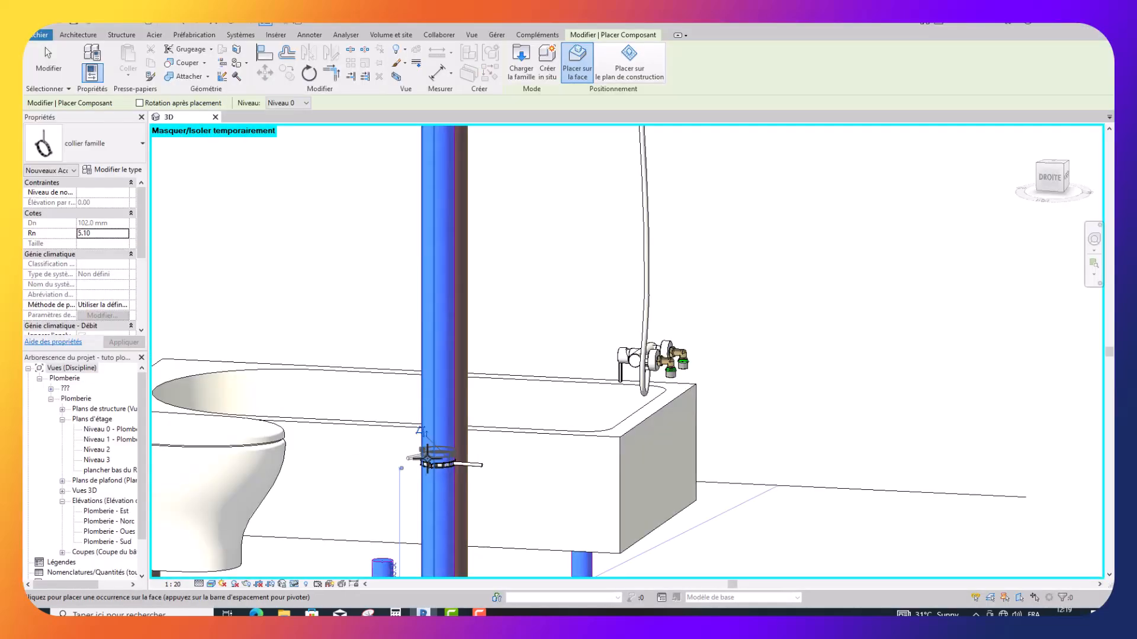
Set Rn to 5.60 for a new collier famille clamp, place it on the vertical brown stack beside the lower blue clamp, and end the placement.
scroll(424, 468, "down", 2)
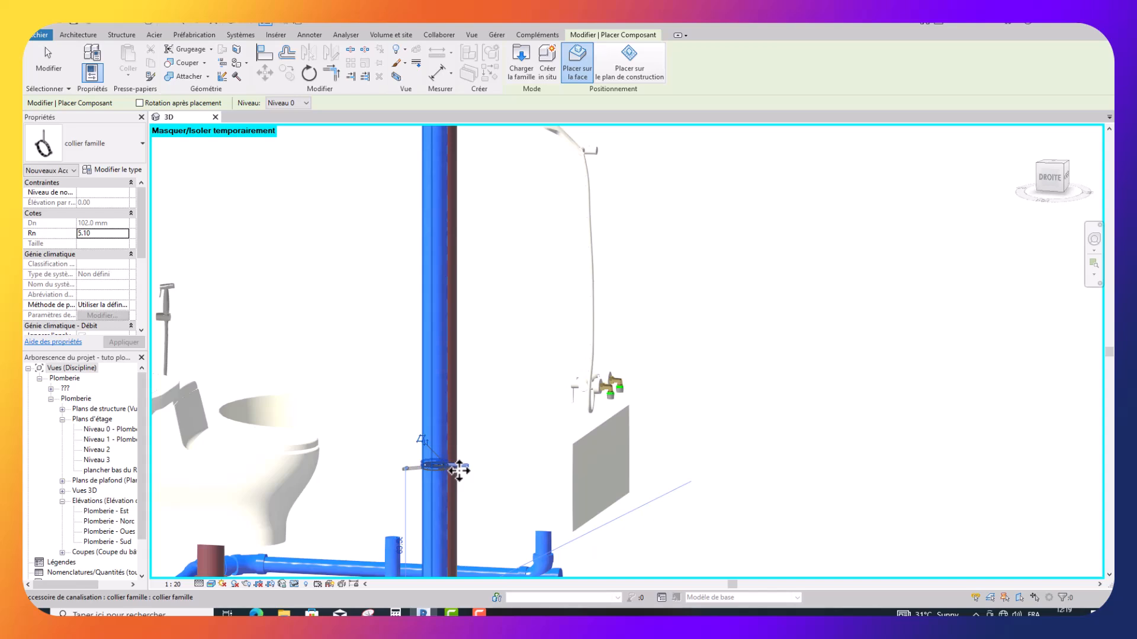
scroll(459, 477, "down", 3)
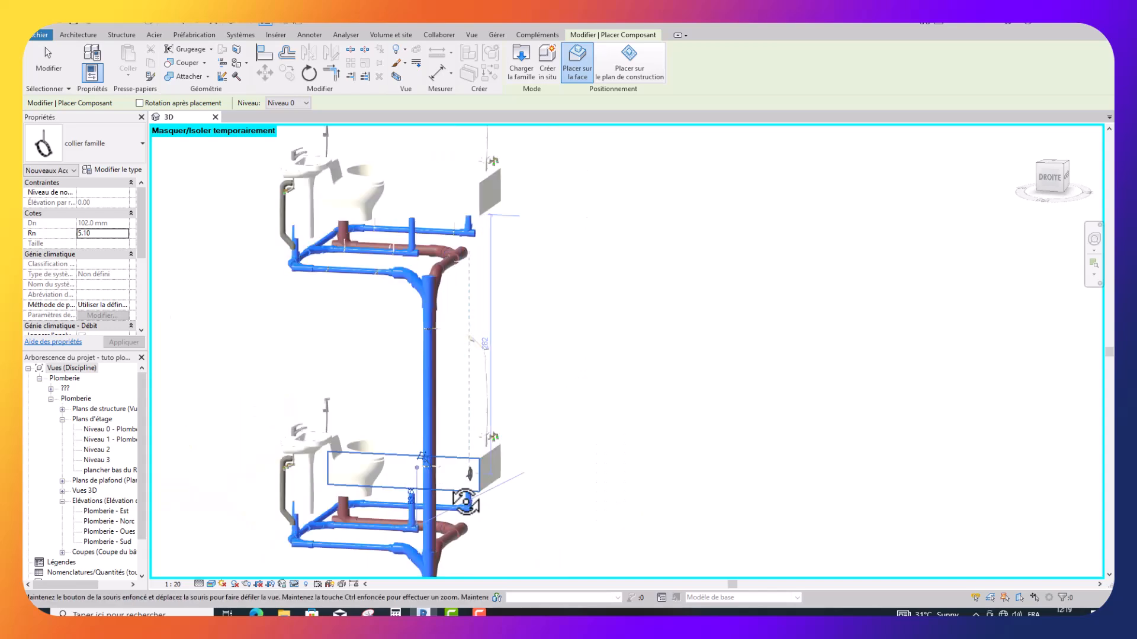
mouse_move(450, 500)
middle_mouse_down("shift")
mouse_move(401, 500)
mouse_move(386, 477)
mouse_move(452, 478)
middle_mouse_up("shift")
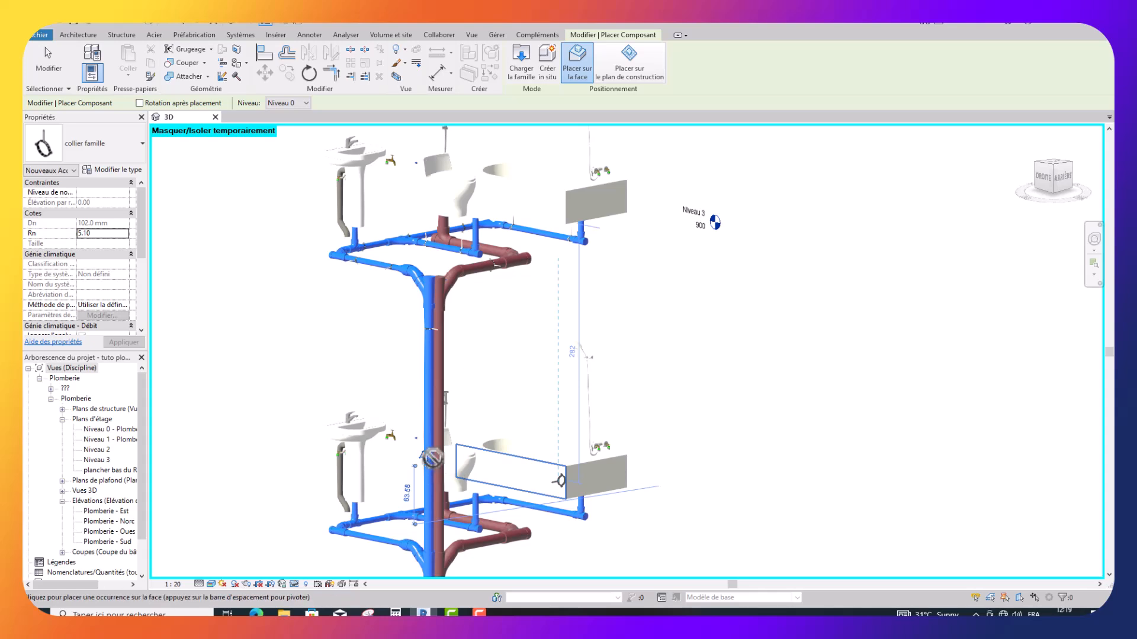
scroll(441, 464, "up", 2)
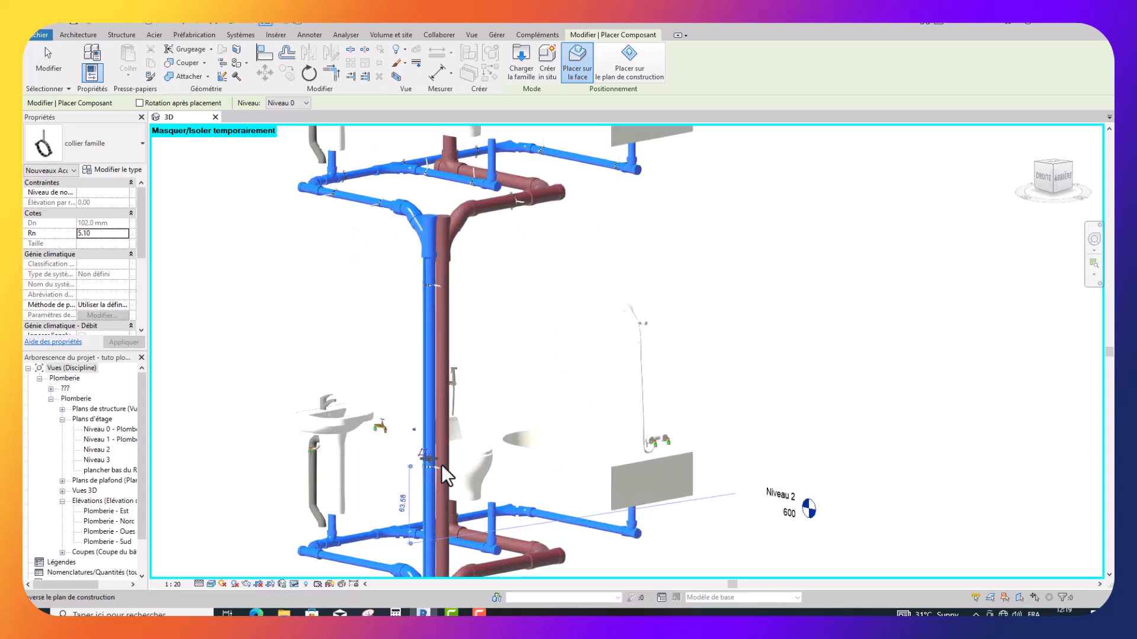
scroll(442, 464, "up", 2)
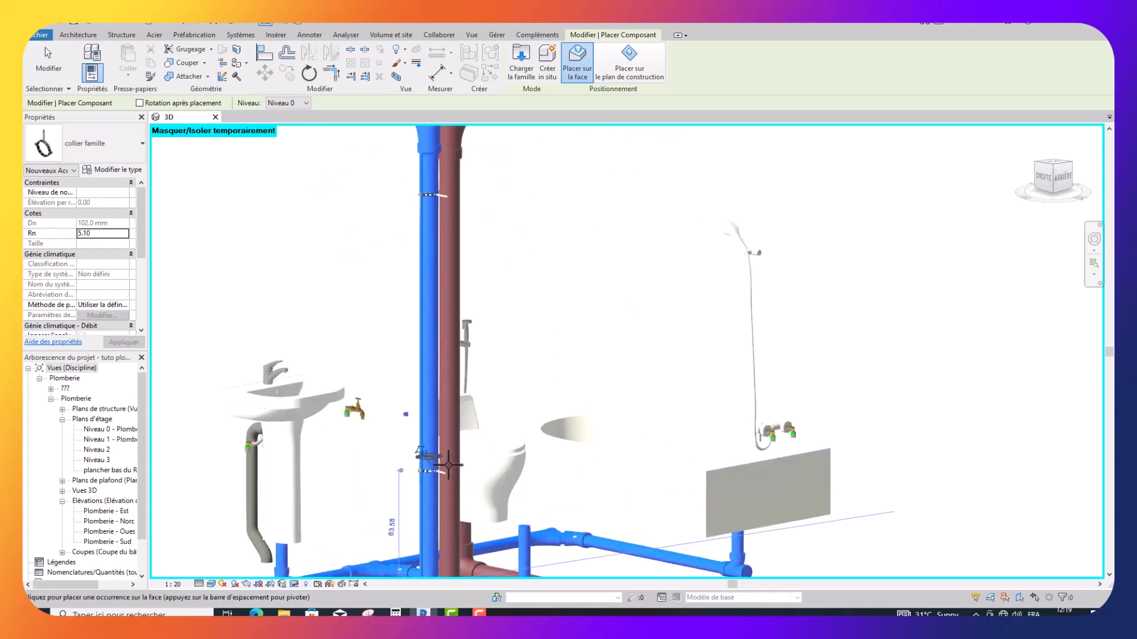
scroll(448, 465, "up", 1)
scroll(431, 459, "up", 2)
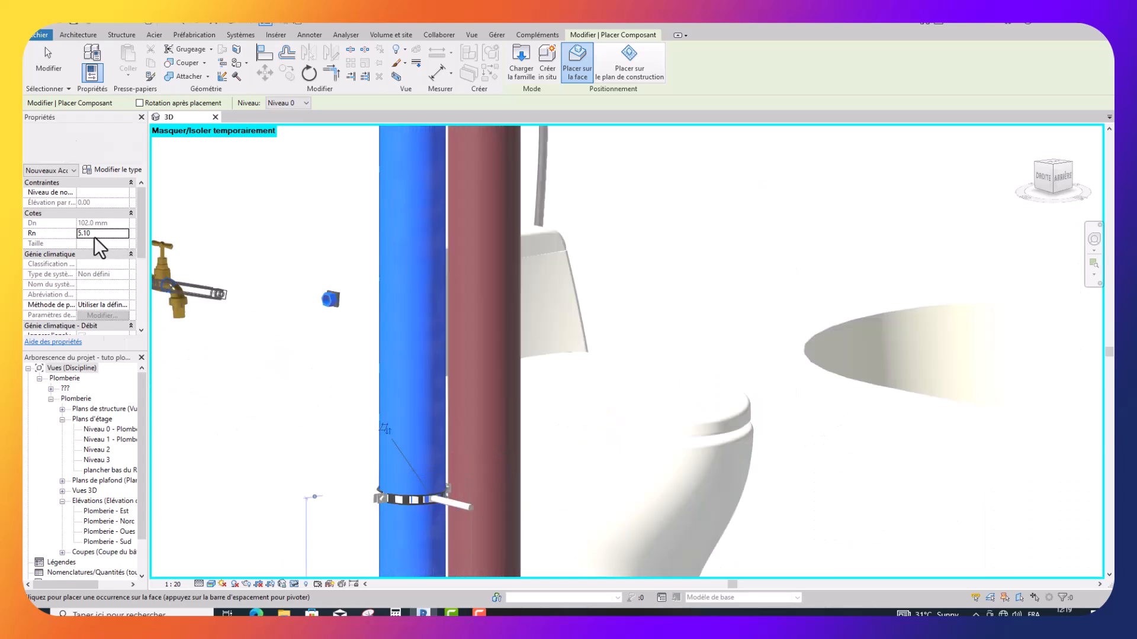
left_click(93, 234)
left_click_drag(93, 233, 69, 235)
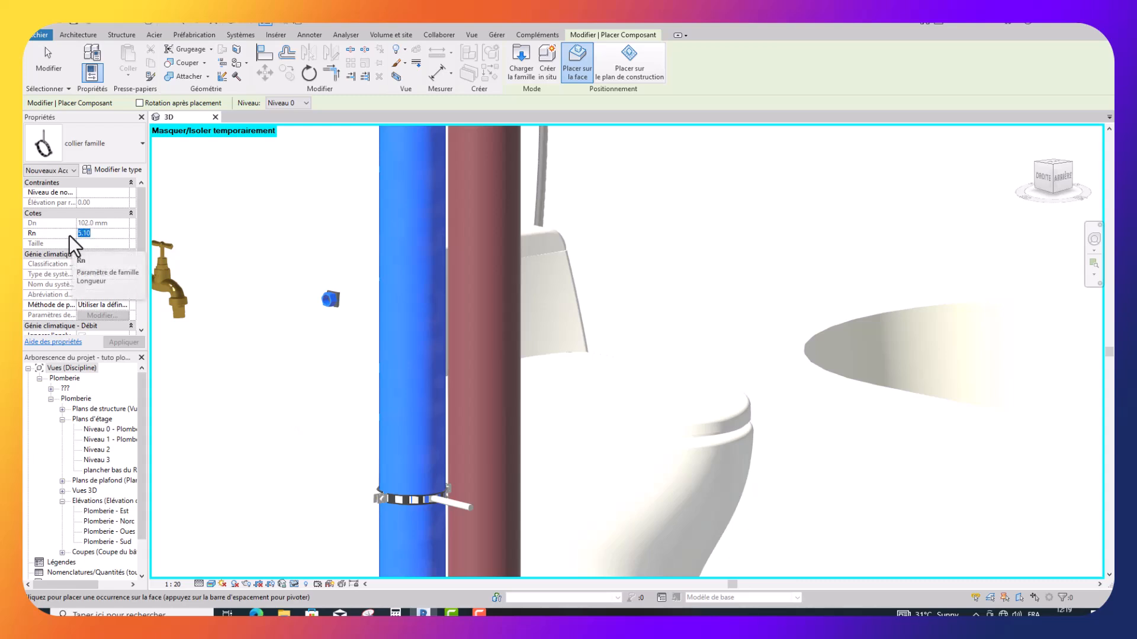
type("5")
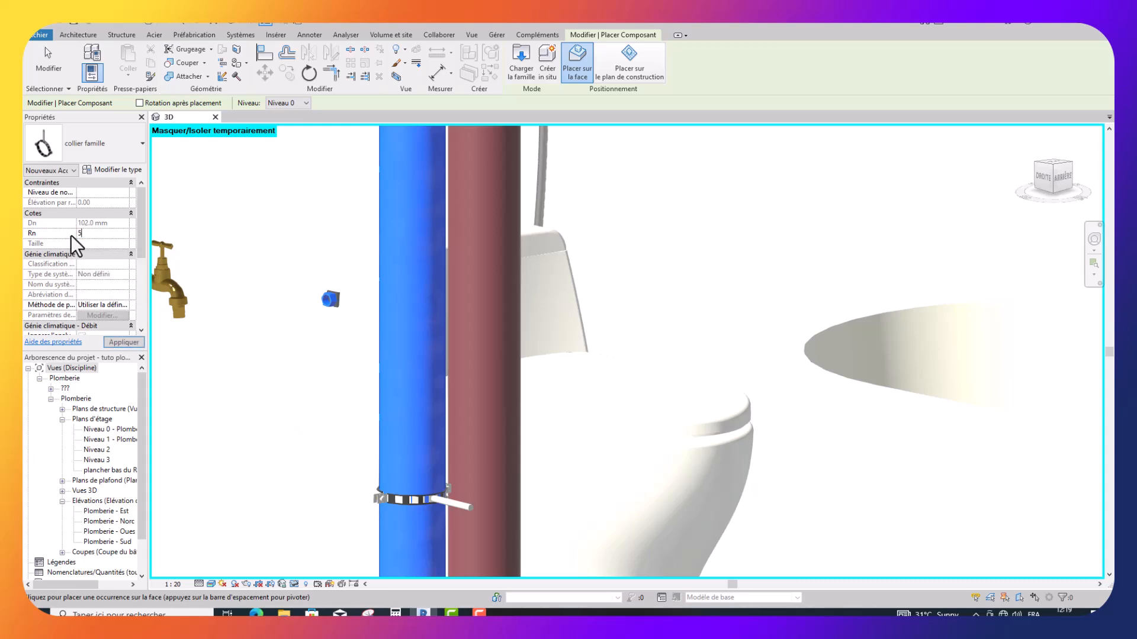
type(".60")
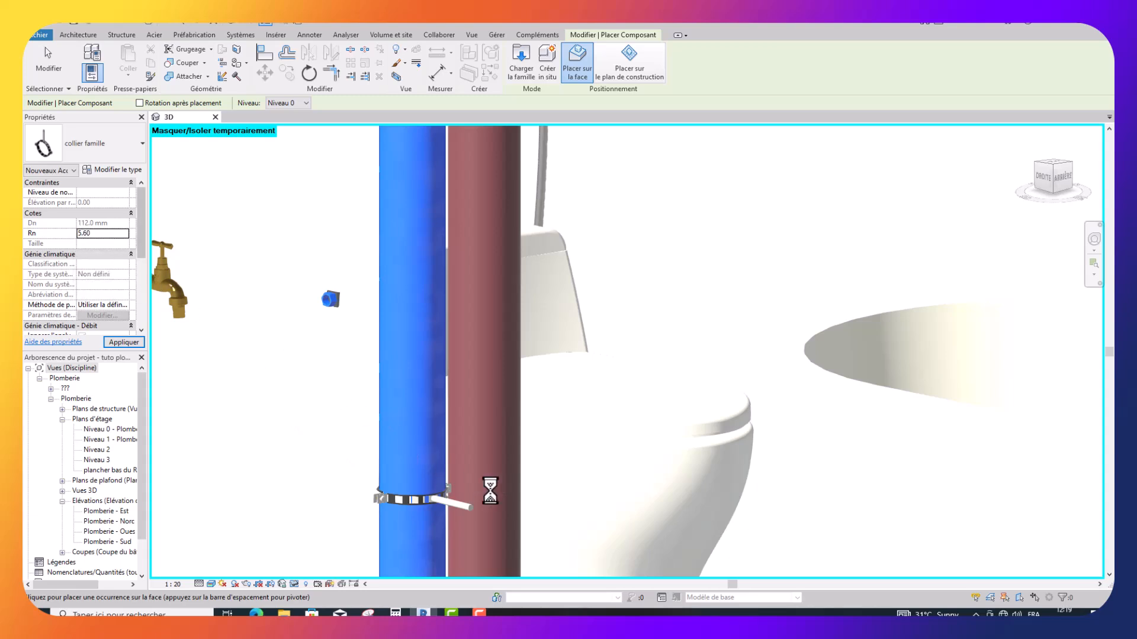
left_click(489, 495)
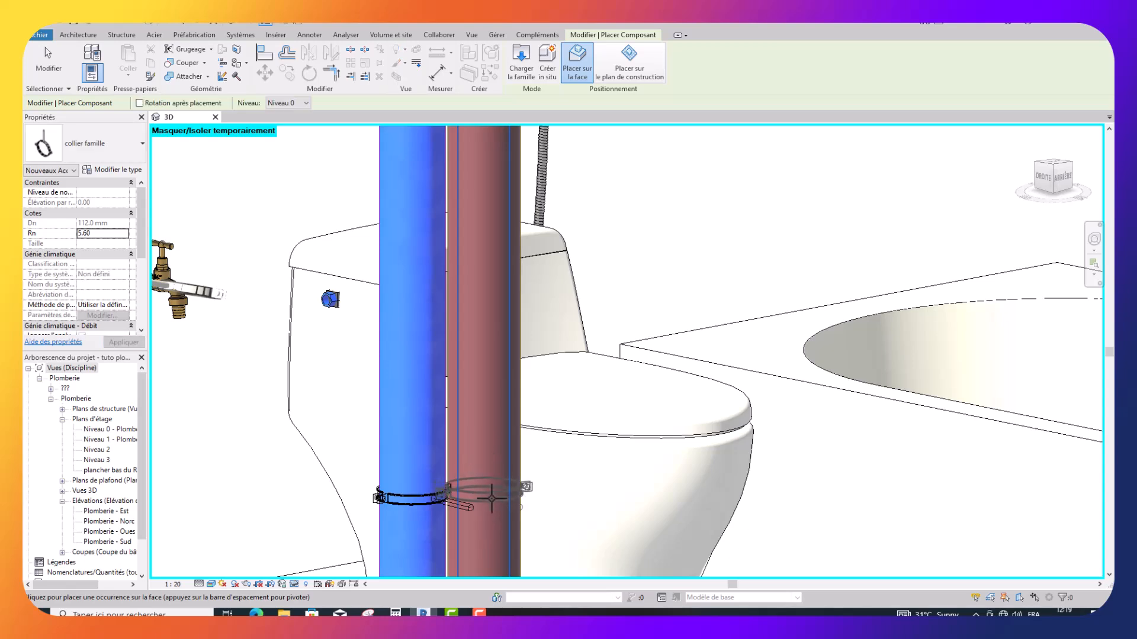
middle_click_drag(493, 511, 486, 492, "shift")
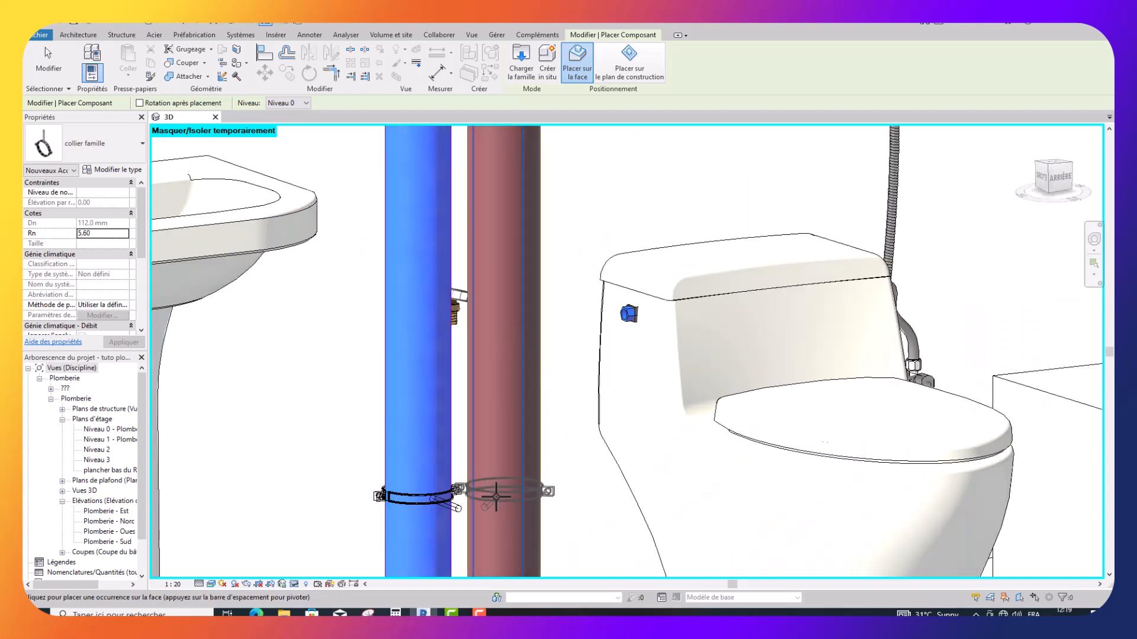
left_click(502, 498)
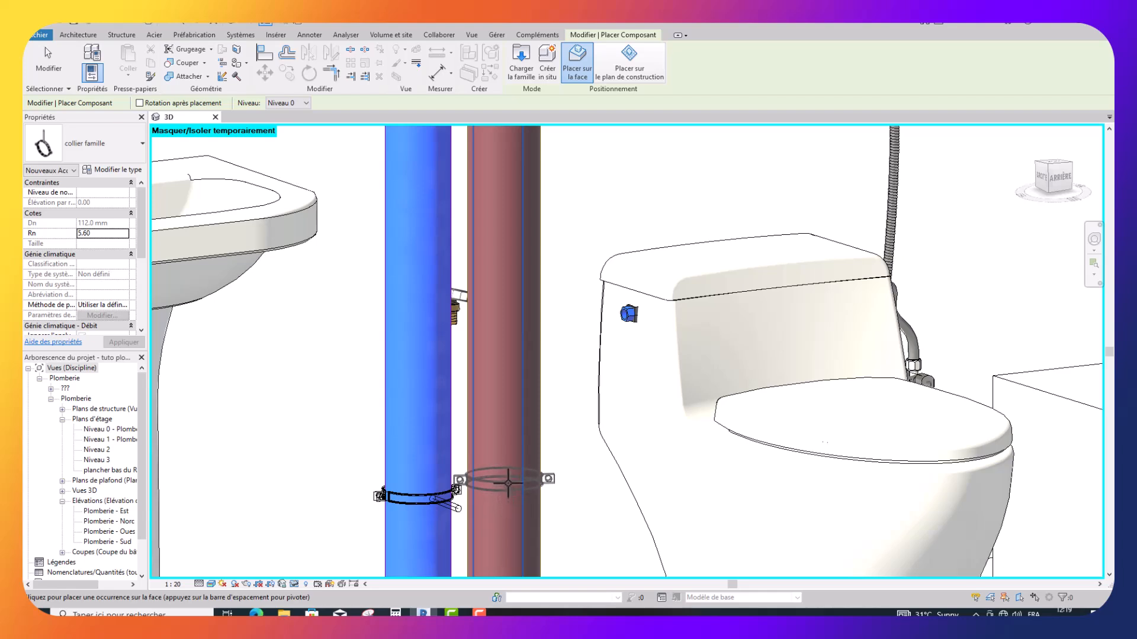
left_click(508, 482)
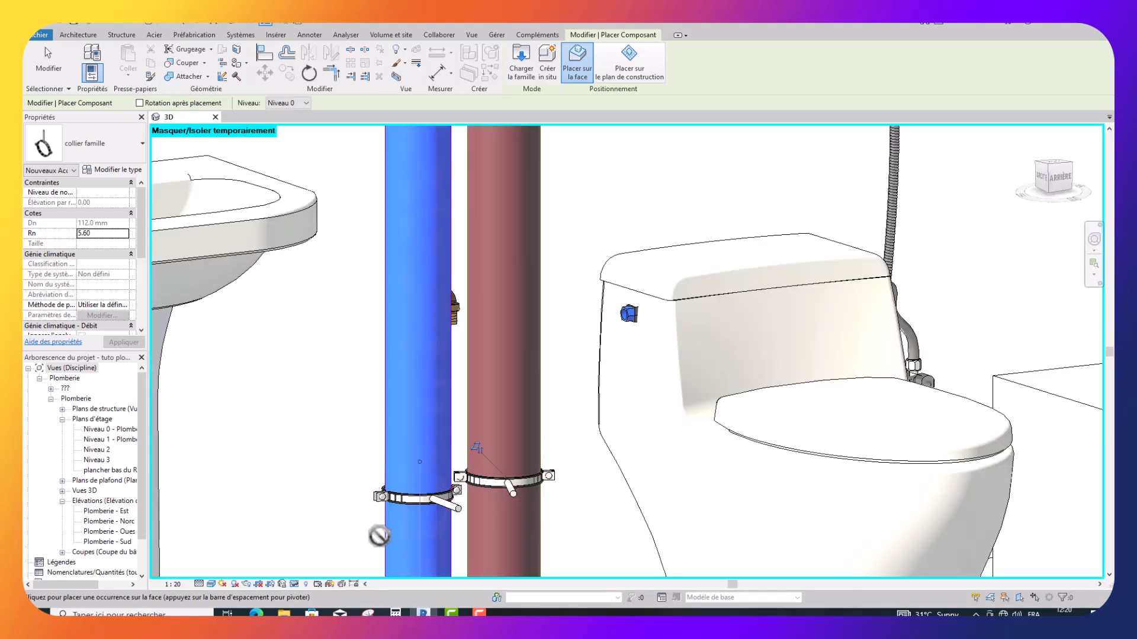
scroll(379, 536, "down", 2)
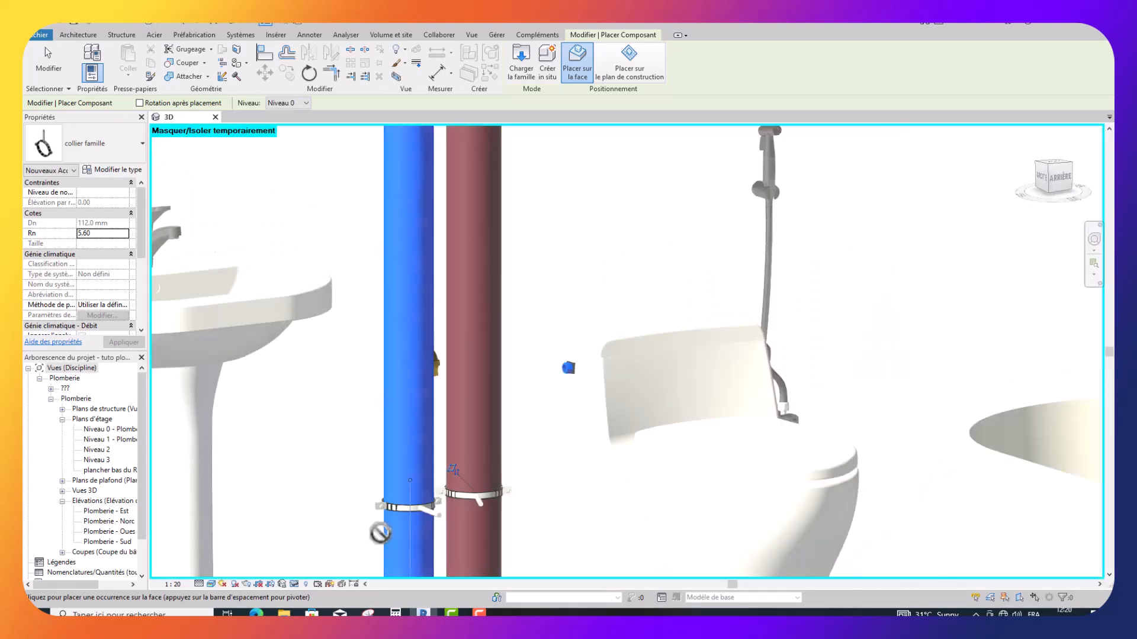
left_click(438, 516)
key("Escape")
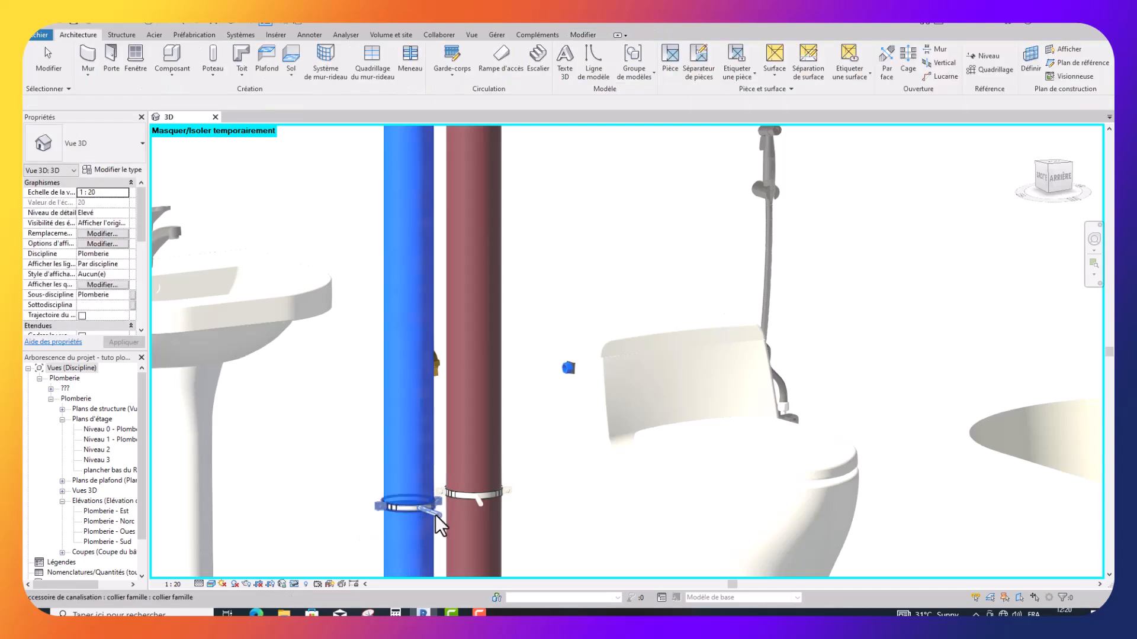
Rotate the lower clamp on the vertical blue stack so its rod points straight out like the brown clamp's, and deselect it.
left_click(438, 518)
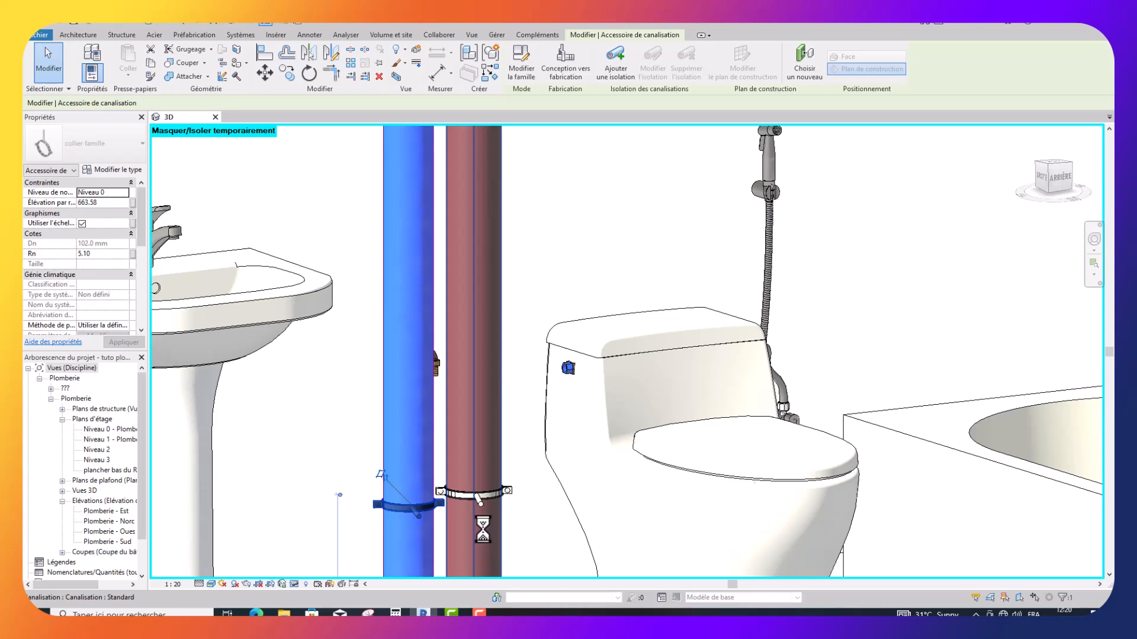
key("space")
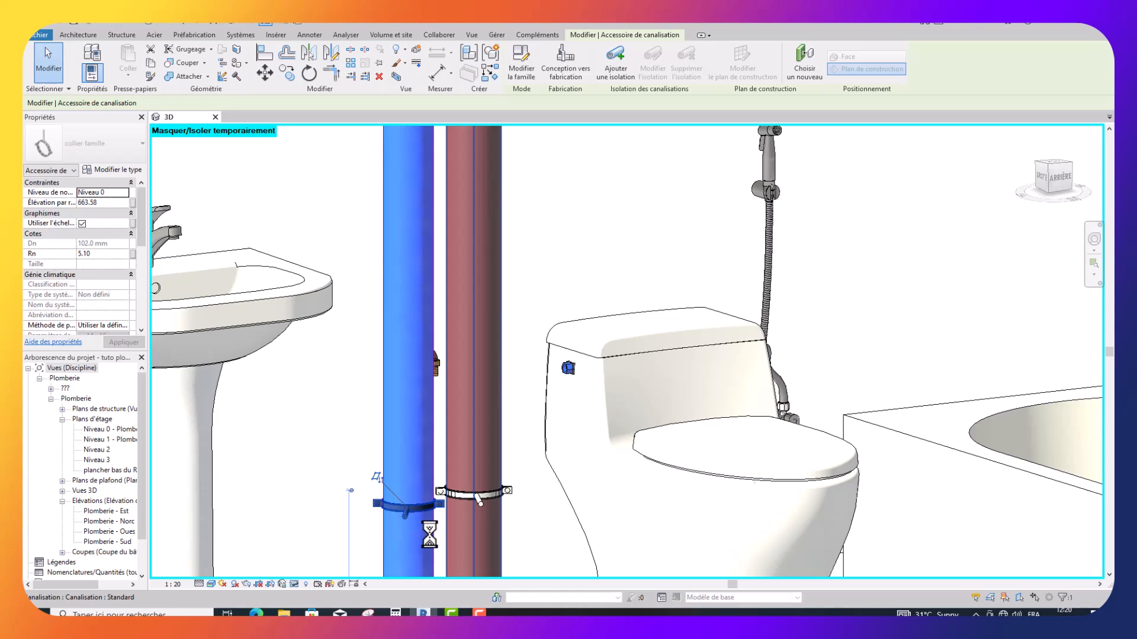
scroll(429, 534, "down", 1)
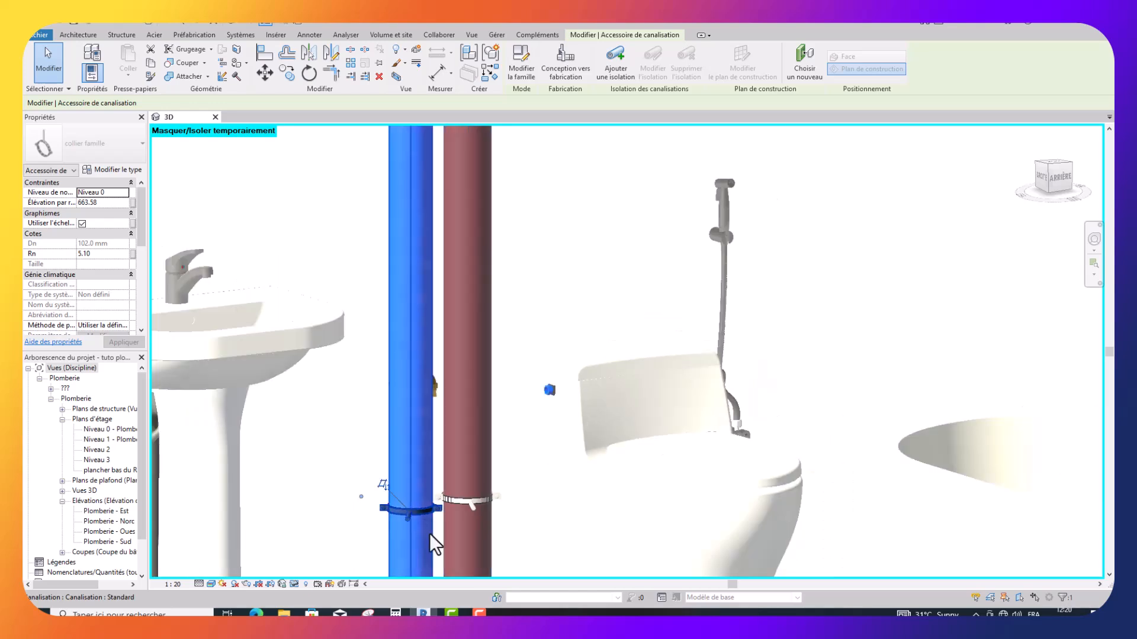
scroll(429, 534, "down", 1)
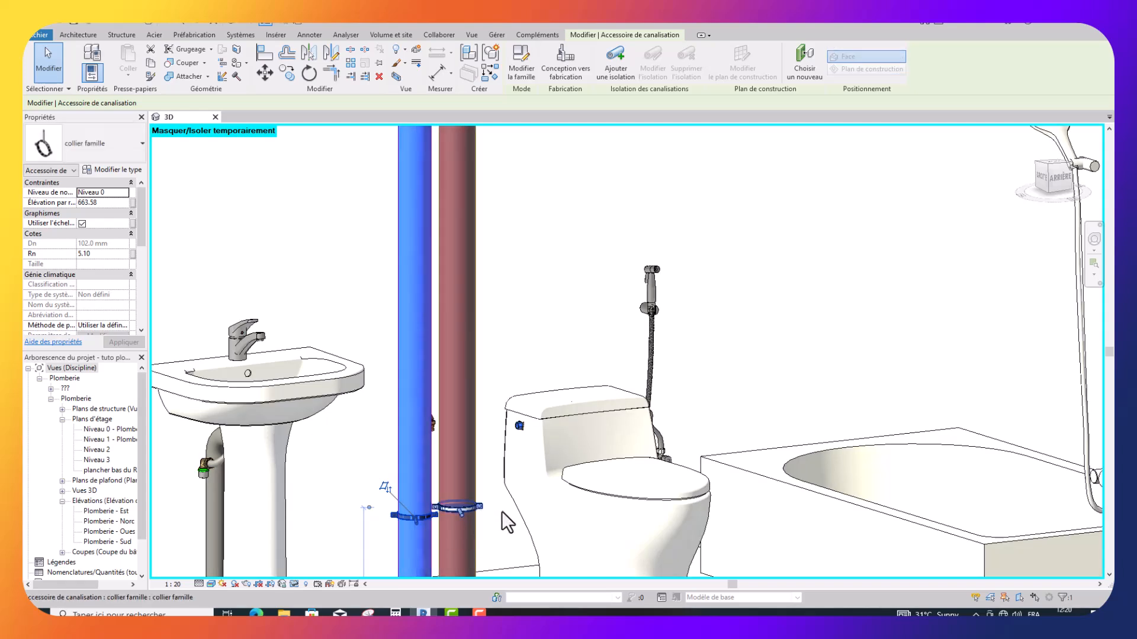
key("Escape")
key("Escape")
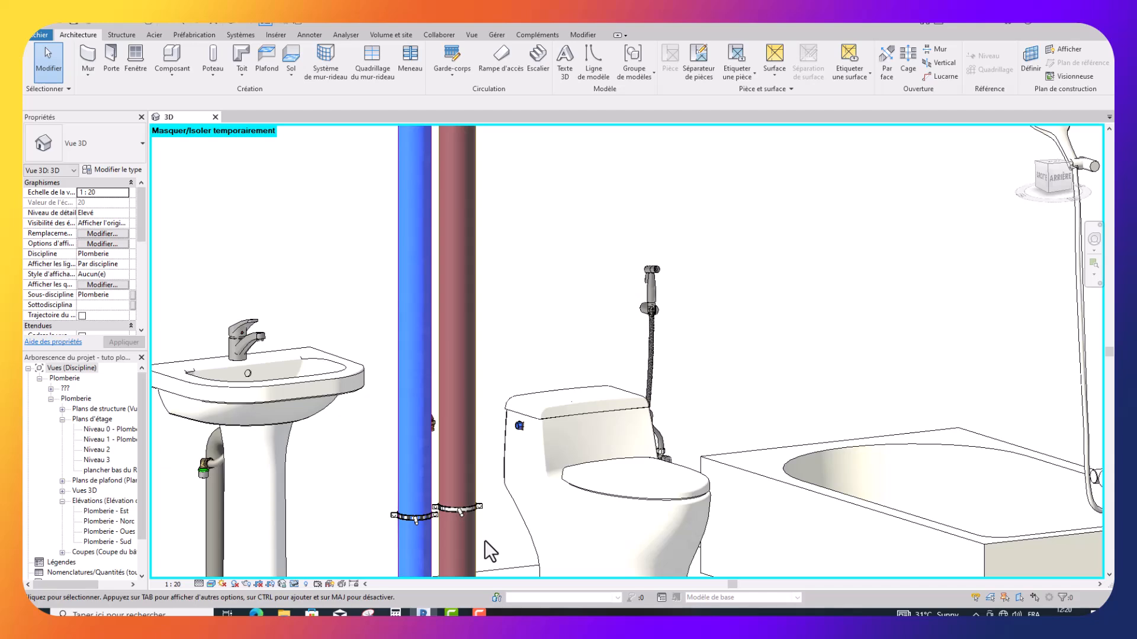
Rotate the upper clamp on the vertical blue stack, just below the branch fitting, so its rod points straight out.
scroll(484, 540, "down", 2)
scroll(485, 540, "down", 3)
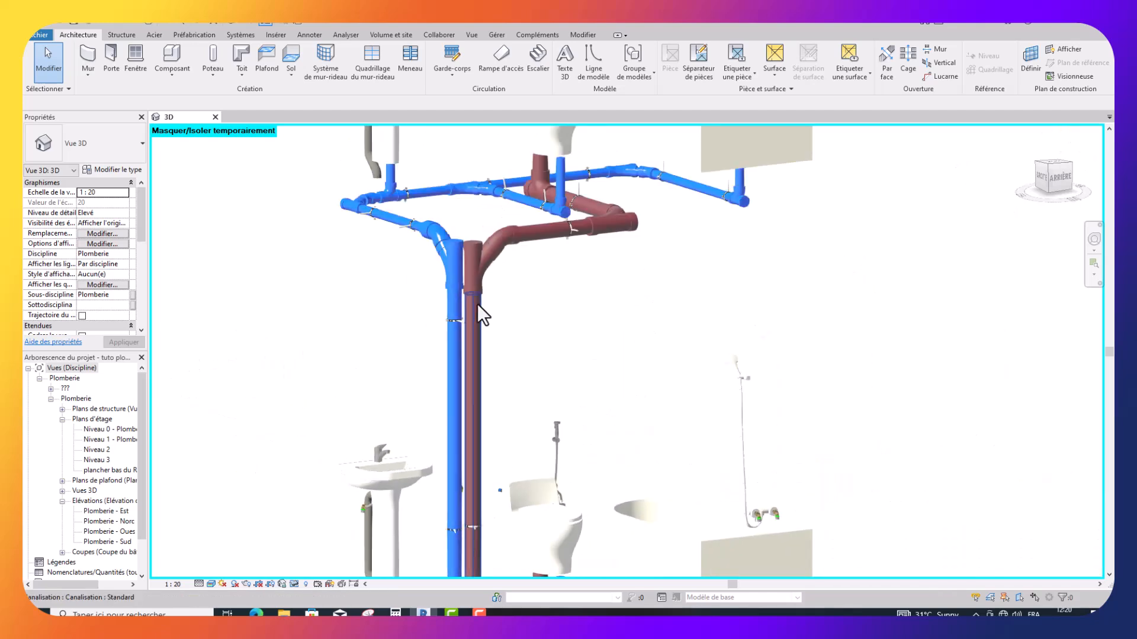
scroll(487, 318, "up", 4)
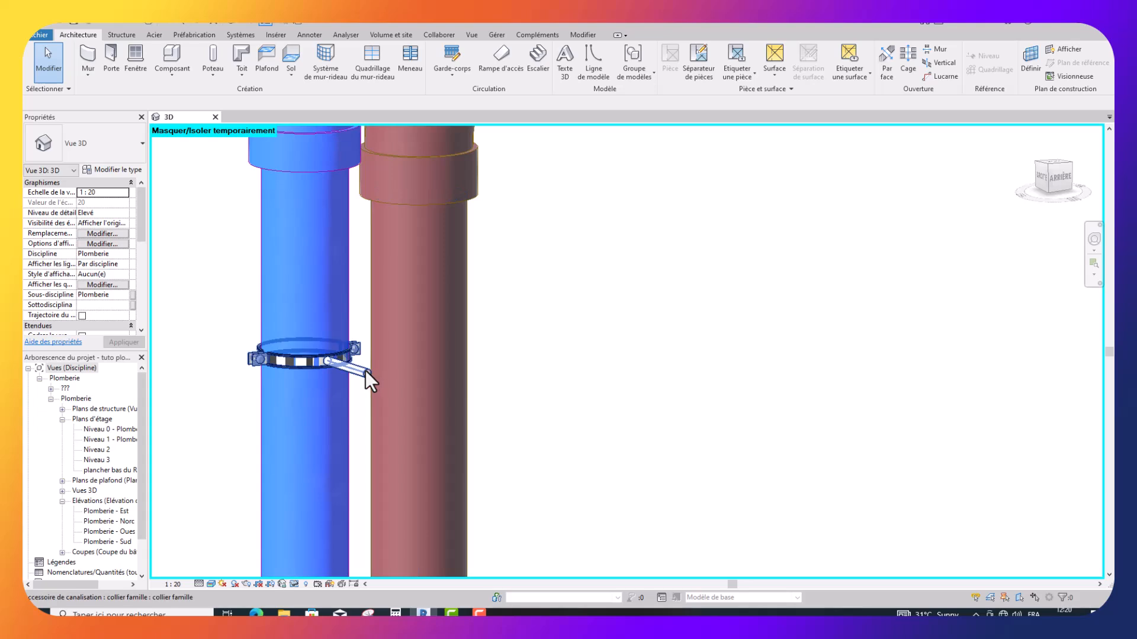
left_click(365, 371)
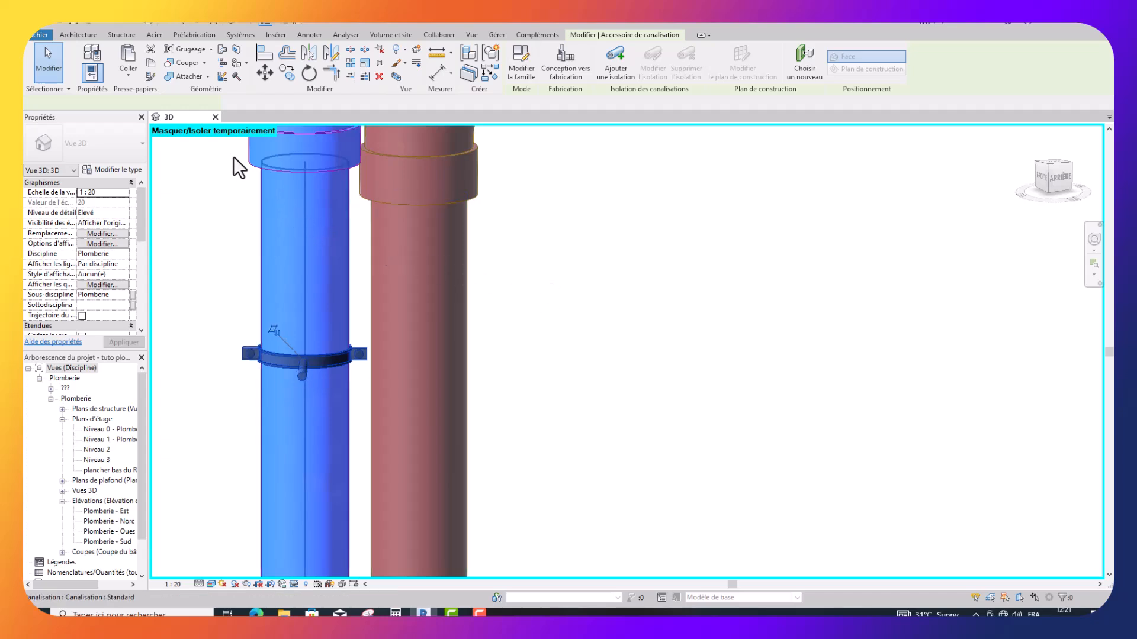
Place a rotated collier famille clamp with Rn 5.60 on the vertical brown stack just below its branch fitting and end the placement.
left_click(77, 35)
left_click(159, 70)
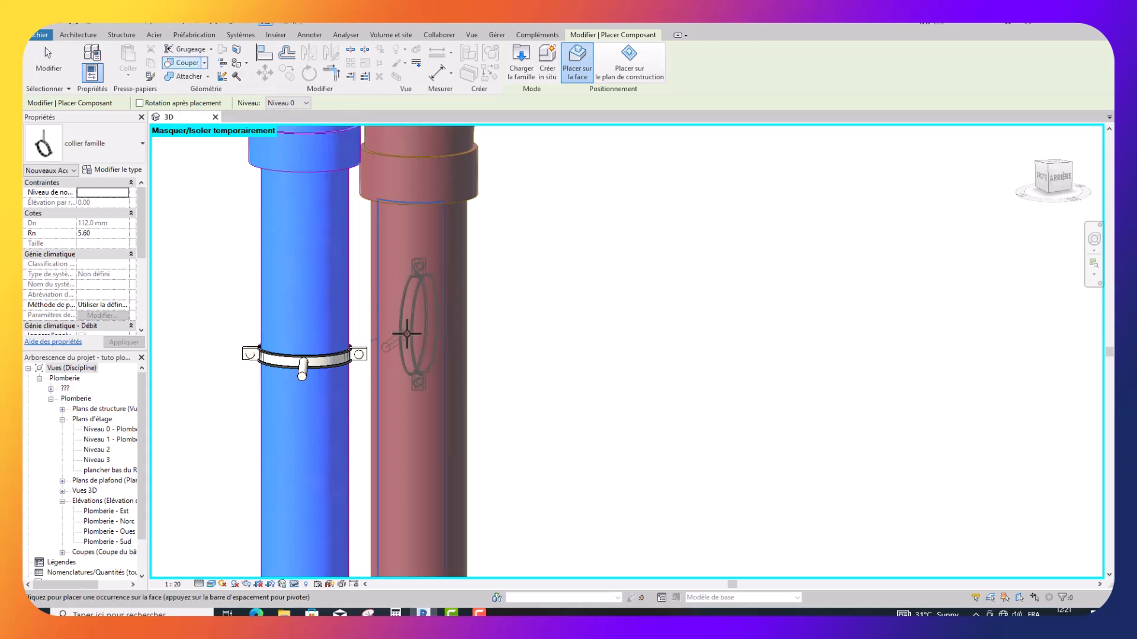
key("space")
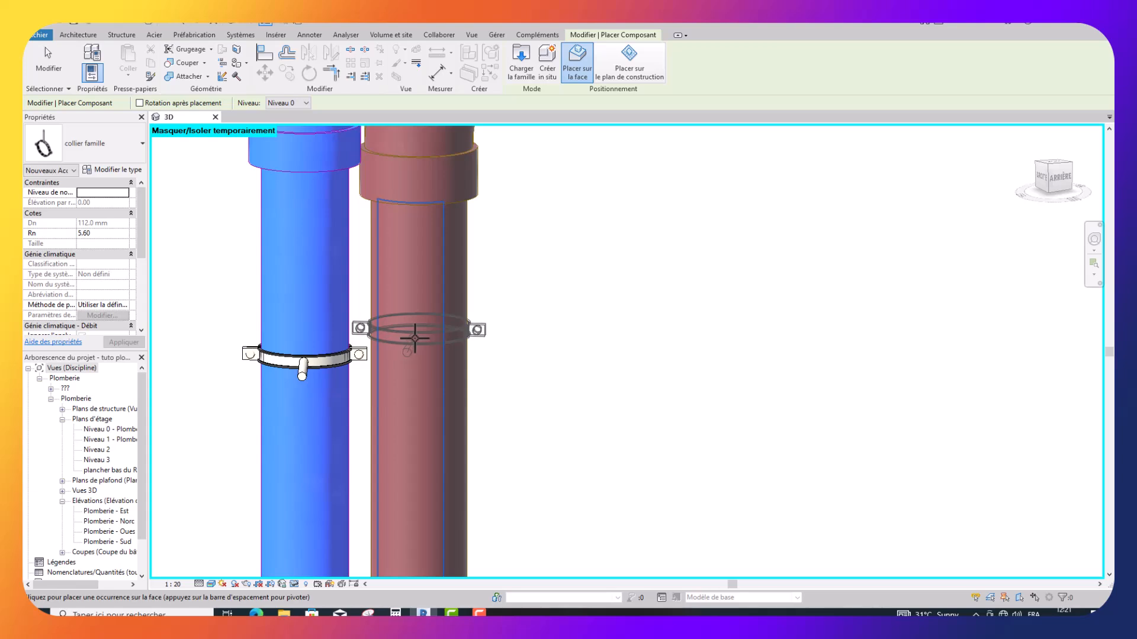
left_click(414, 338)
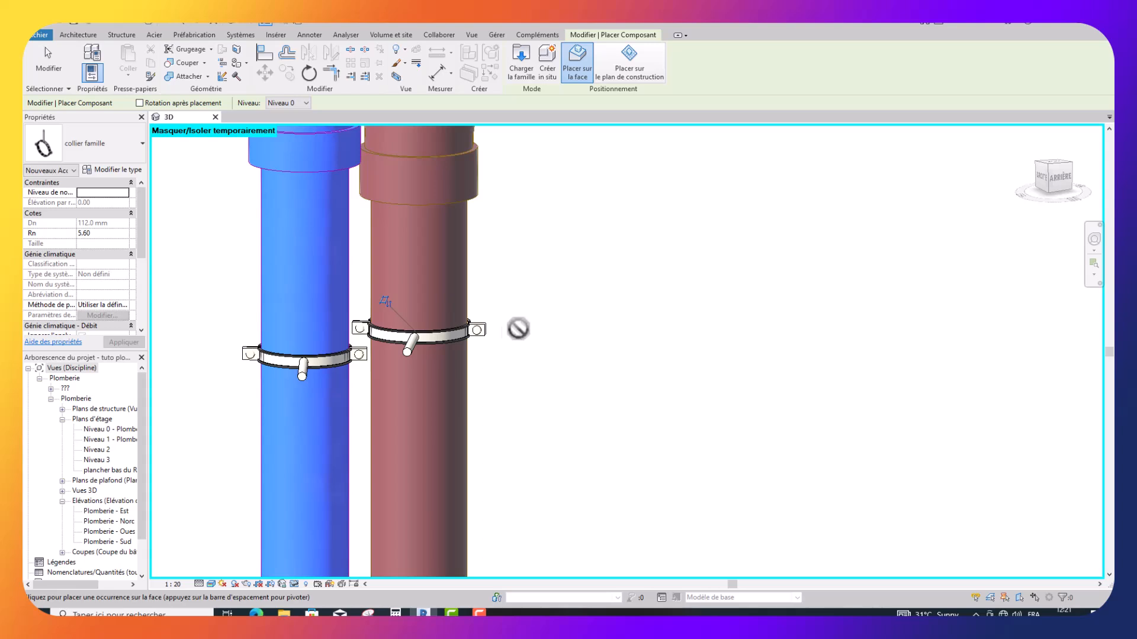
key("Escape")
key("Escape")
Examine the clamps on the horizontal branches and vertical stacks of the blue and brown drainage pipes from several angles.
scroll(516, 358, "down", 1)
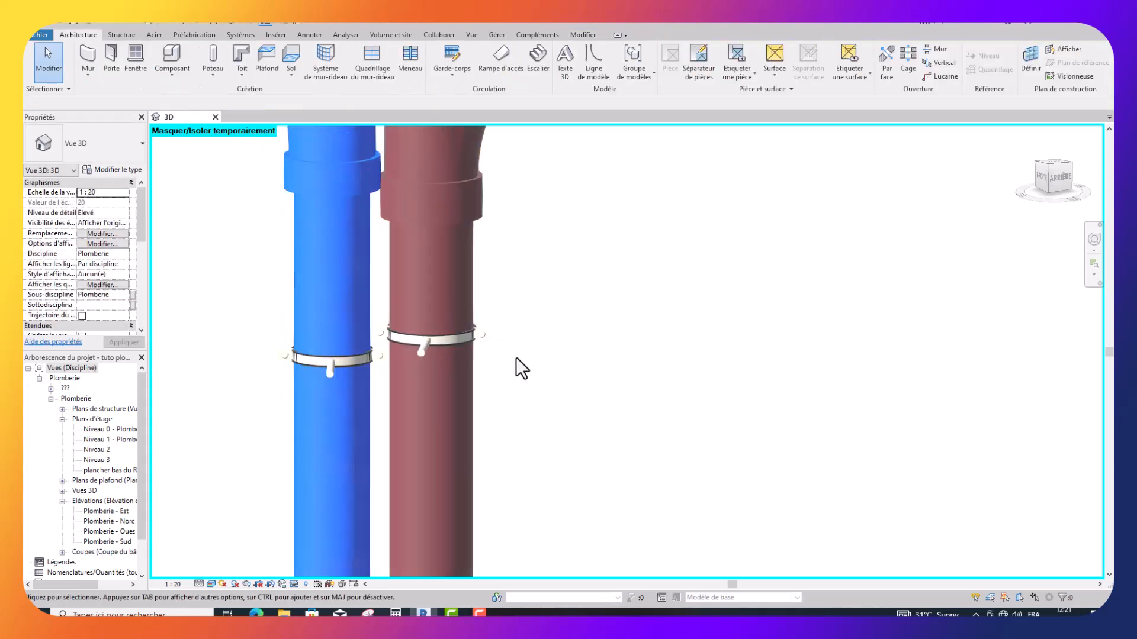
scroll(516, 357, "down", 1)
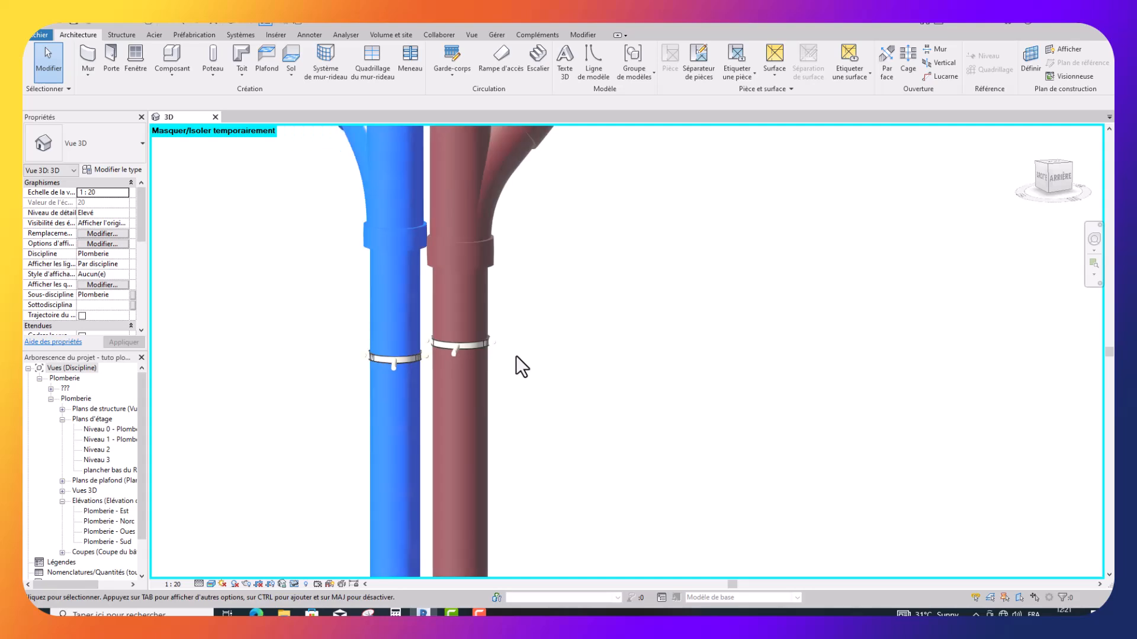
scroll(516, 354, "down", 2)
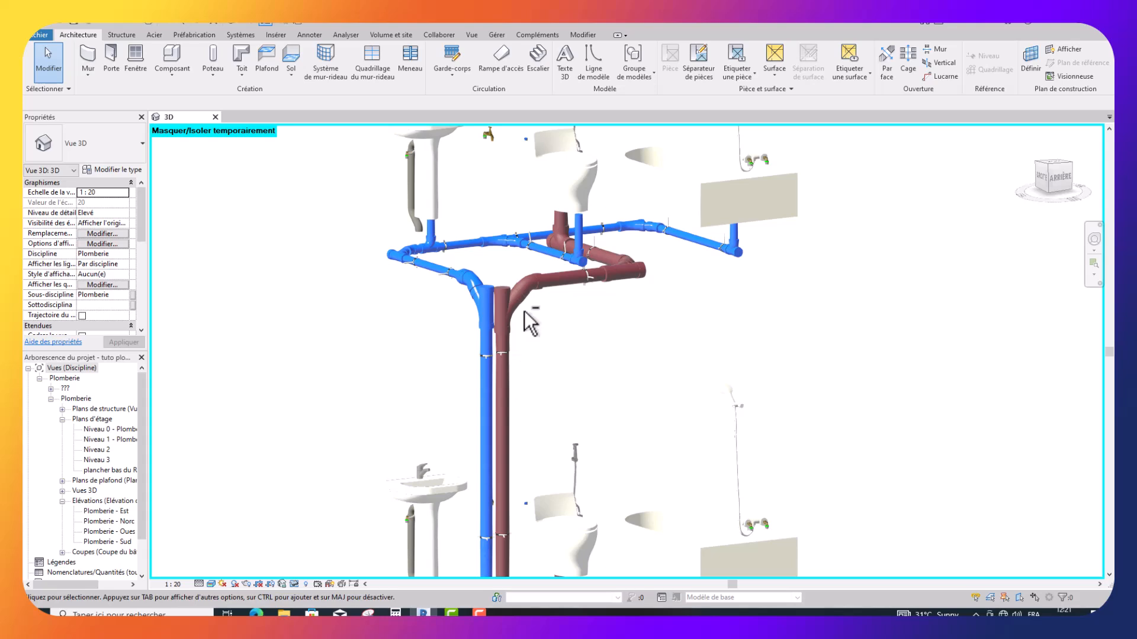
middle_click_drag(539, 323, 601, 362, "shift")
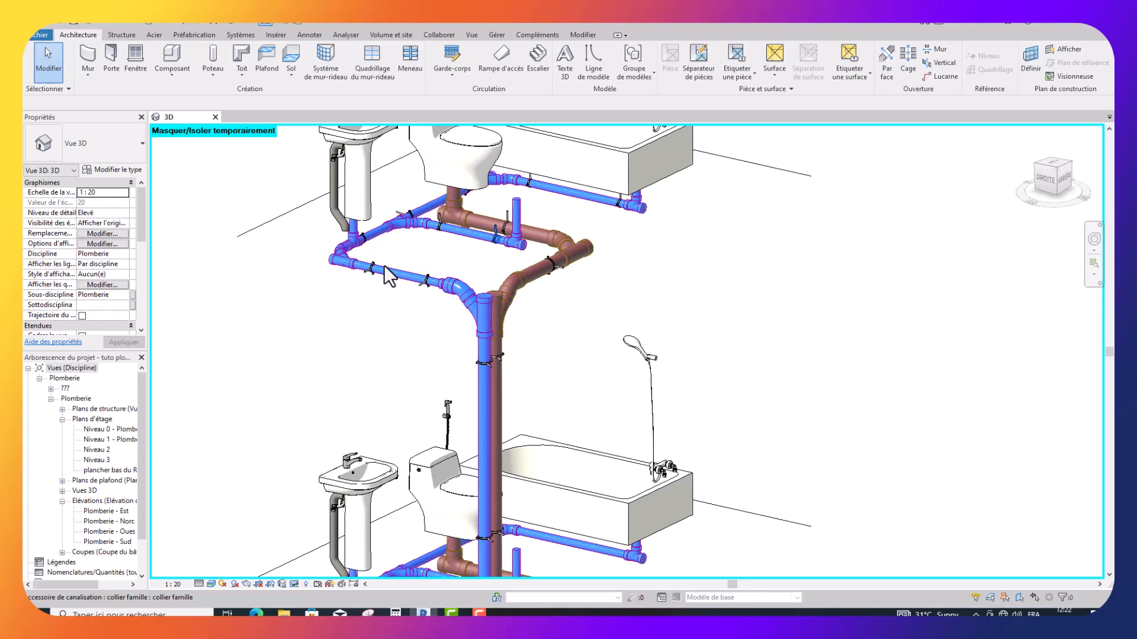
scroll(385, 275, "up", 2)
scroll(358, 339, "up", 1)
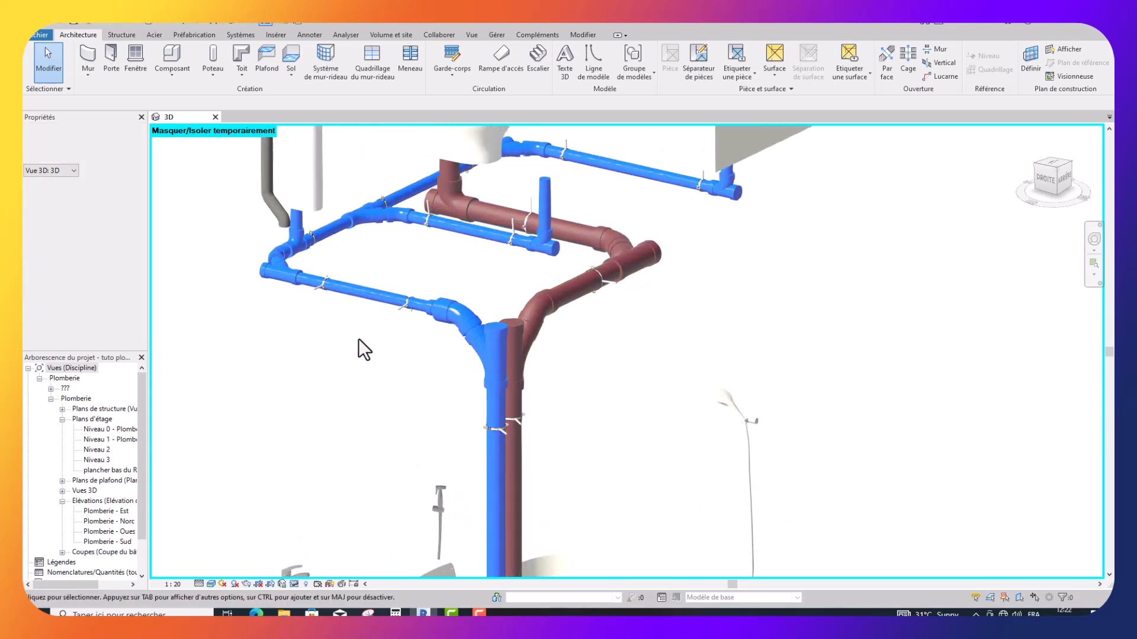
mouse_move(358, 339)
middle_mouse_down("shift")
mouse_move(406, 361)
mouse_move(424, 355)
mouse_move(391, 356)
mouse_move(398, 370)
mouse_move(396, 353)
middle_mouse_up("shift")
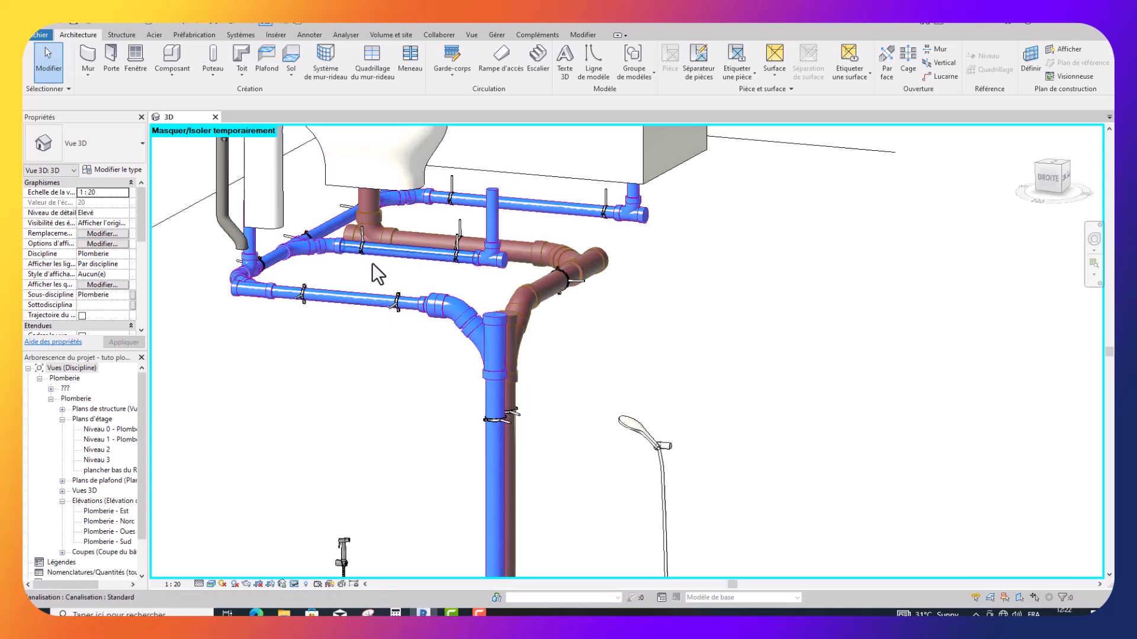
scroll(342, 312, "up", 2)
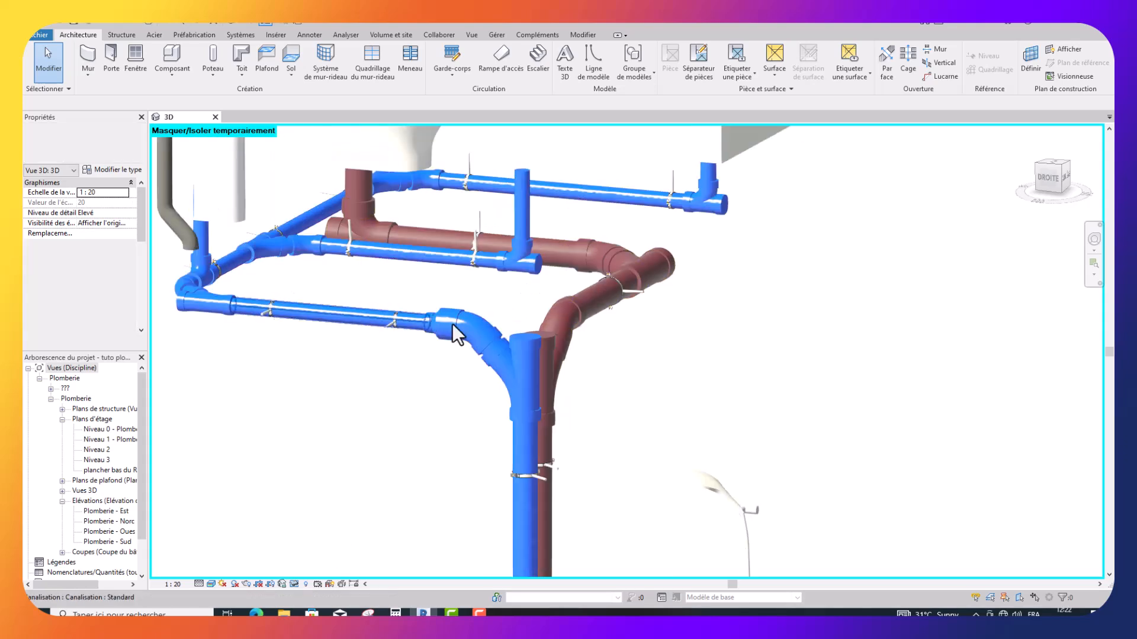